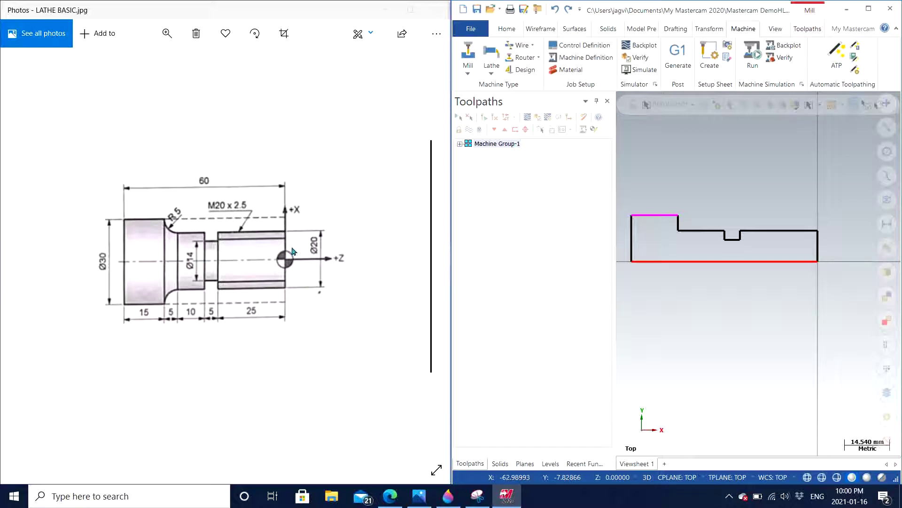
Step: Chamfer the outer corner at the profile's front face with a single distance of 1.0, trimming the entities
scroll(830, 228, "up", 5)
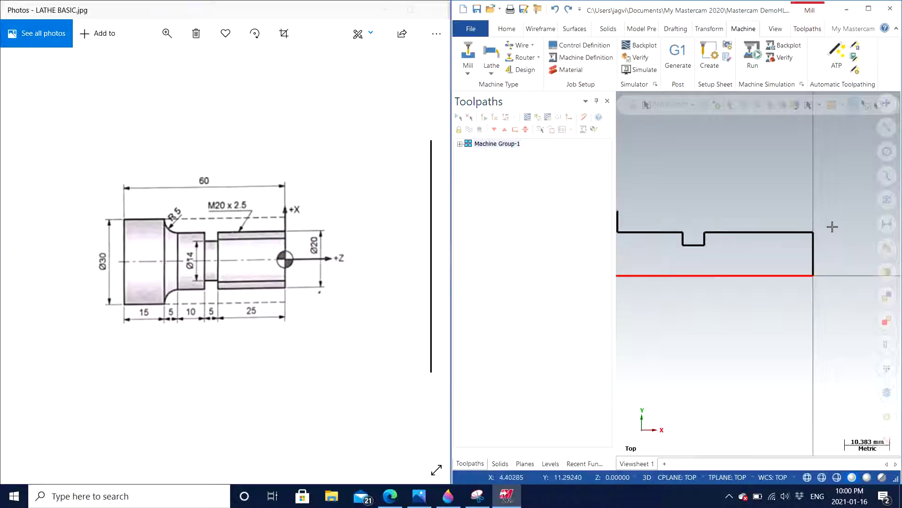
scroll(812, 236, "up", 2)
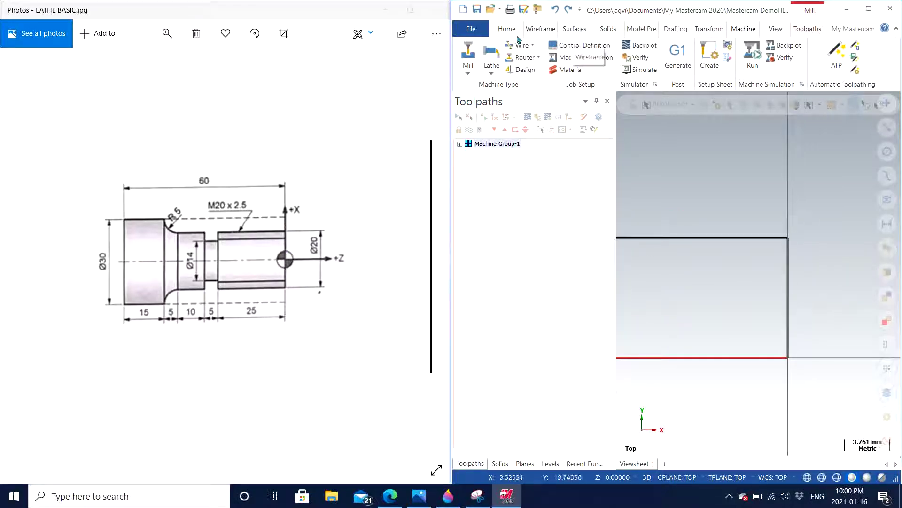
left_click(540, 29)
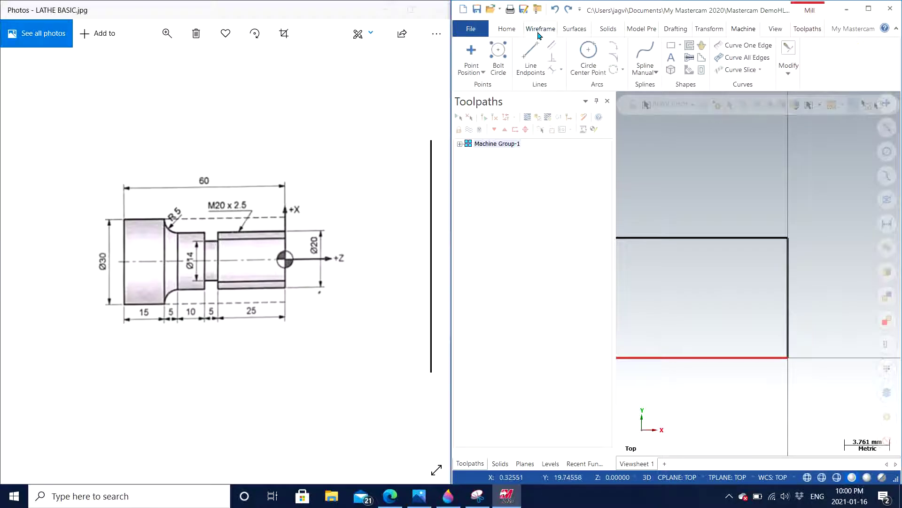
left_click(793, 80)
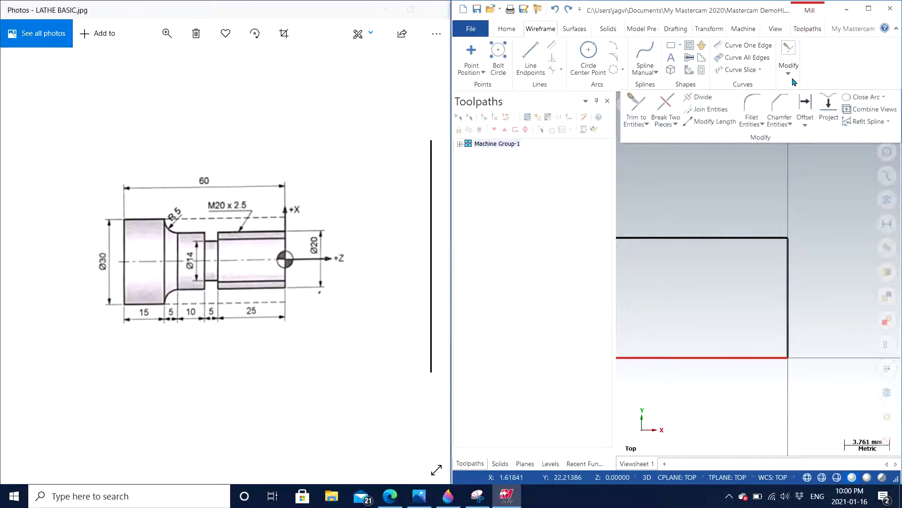
left_click(776, 100)
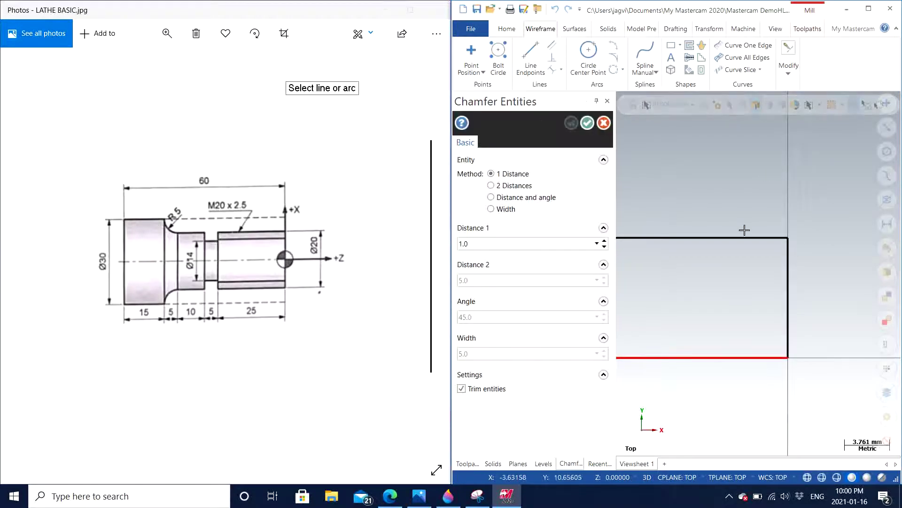
left_click(769, 239)
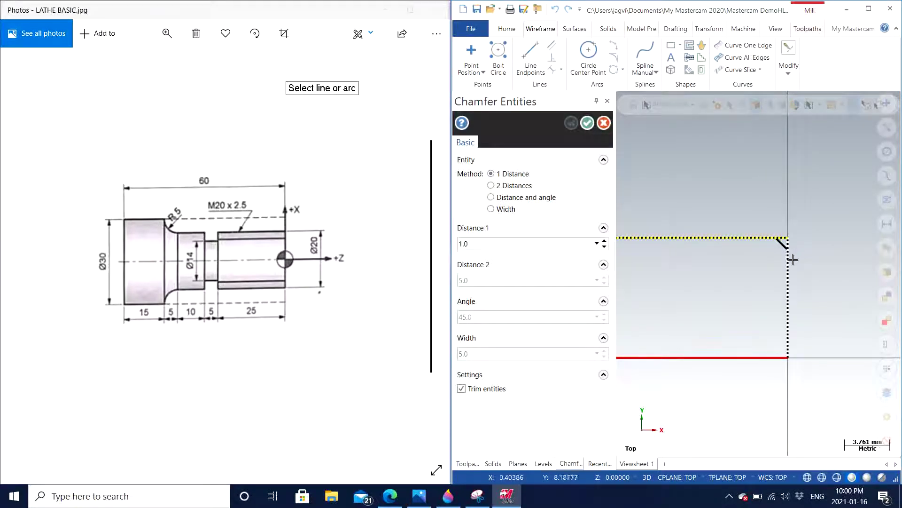
left_click(789, 258)
scroll(755, 187, "down", 2)
scroll(755, 187, "up", 1)
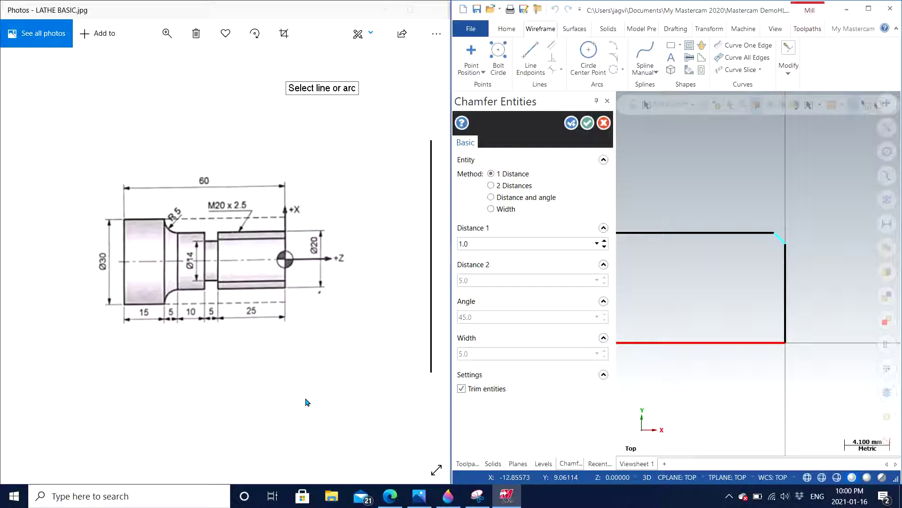
left_click(588, 123)
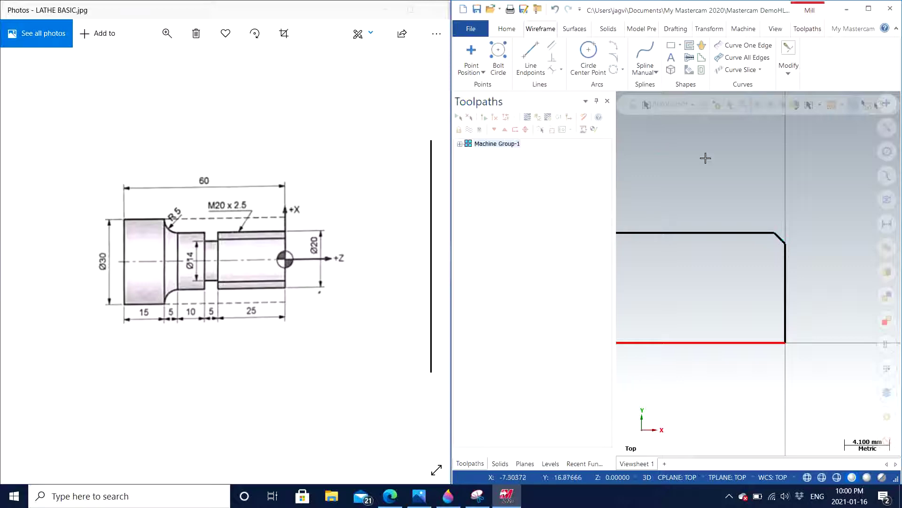
Step: Examine the whole chamfered profile from the front face to the large-diameter end
scroll(706, 158, "down", 5)
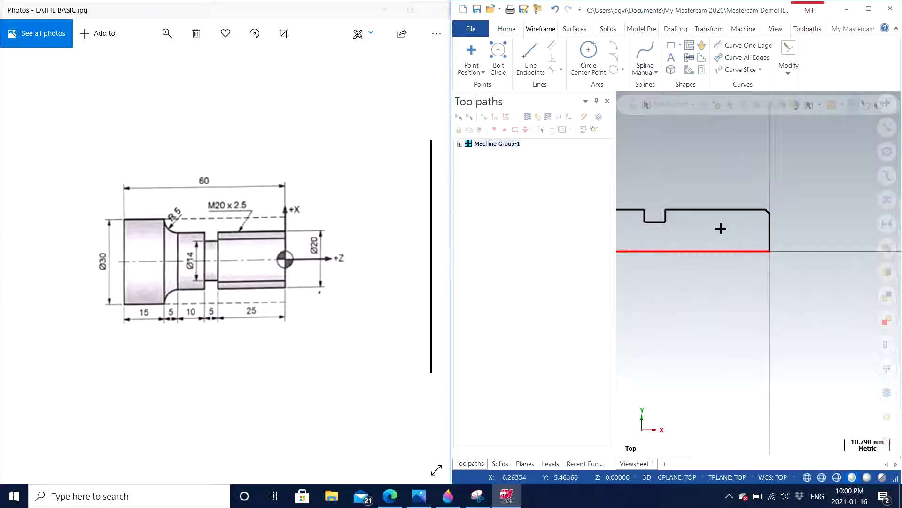
key("Right")
key("Right")
key("Right")
key("Right")
scroll(763, 233, "down", 2)
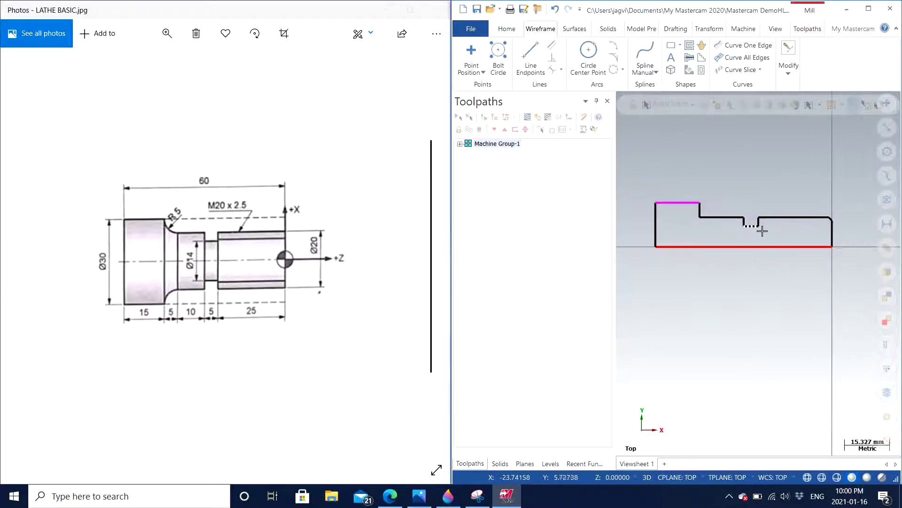
scroll(736, 190, "up", 1)
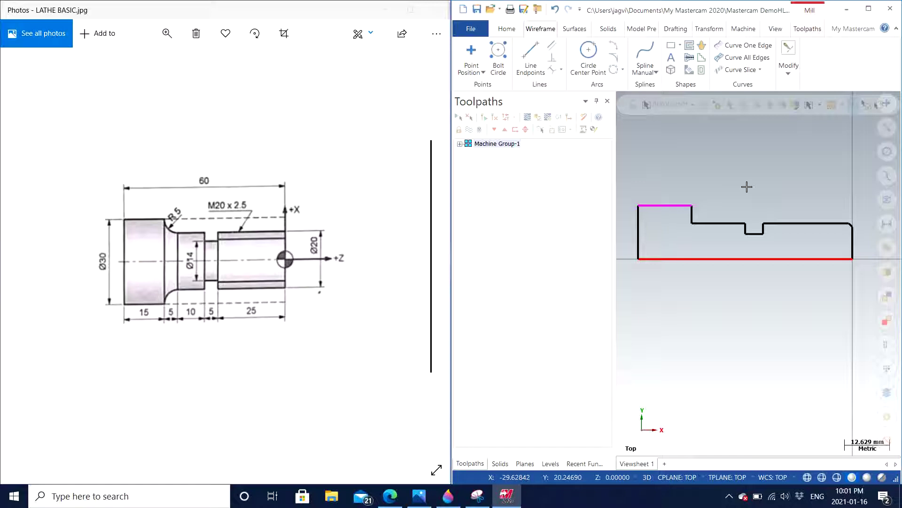
scroll(765, 200, "up", 1)
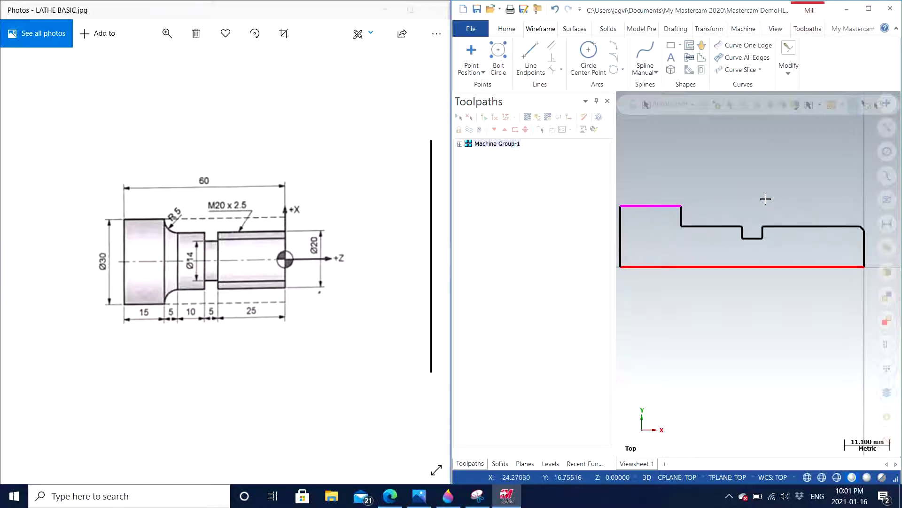
scroll(765, 198, "down", 1)
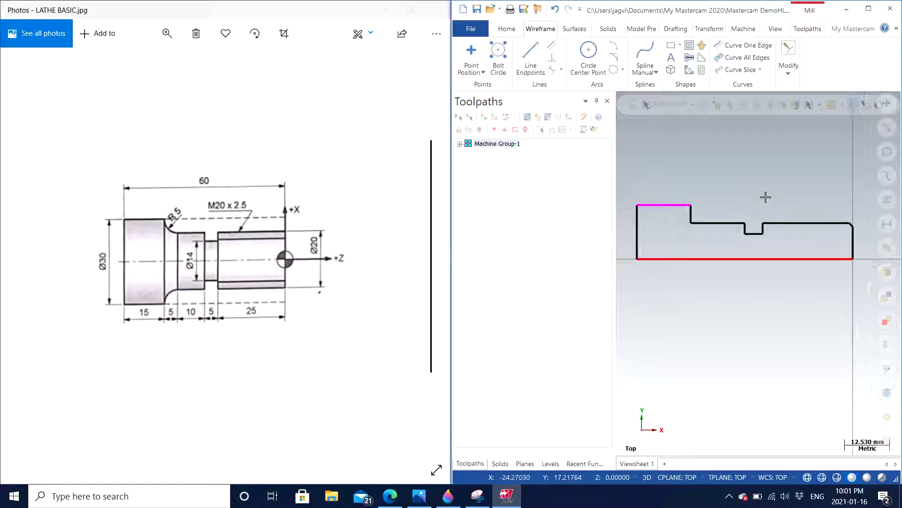
Step: Add a default lathe machine to the part
left_click(734, 32)
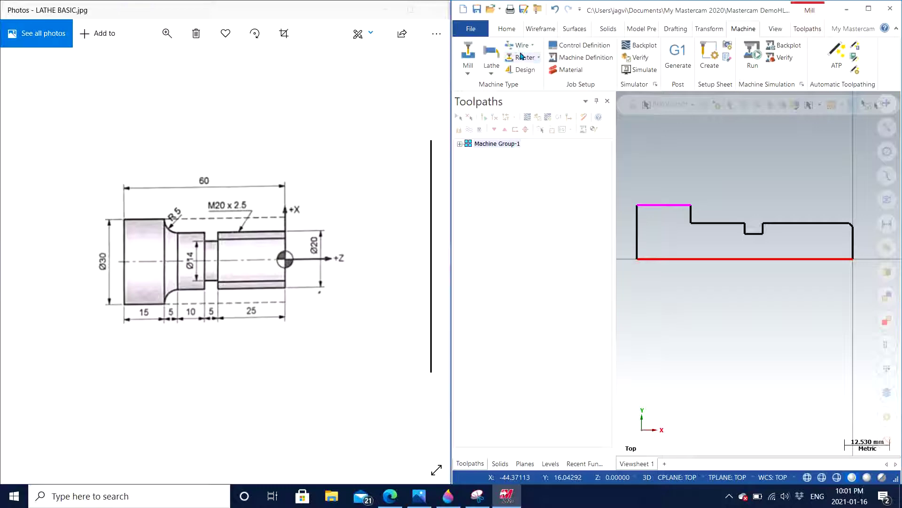
left_click(492, 74)
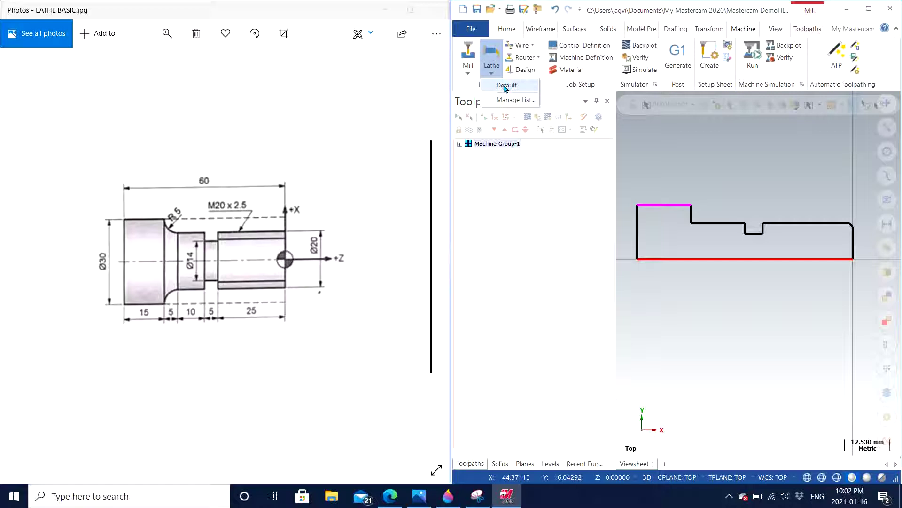
left_click(505, 86)
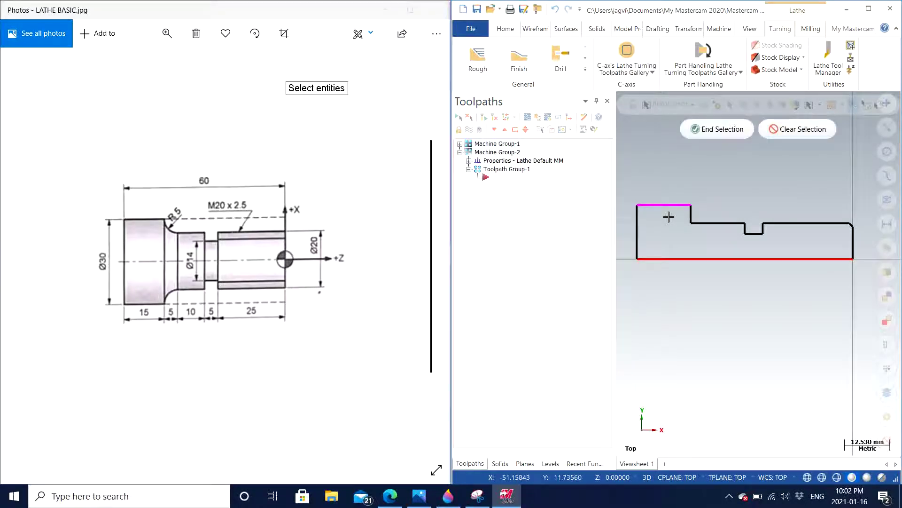
Step: Delete Machine Group-1 from the toolpath tree
left_click(498, 144)
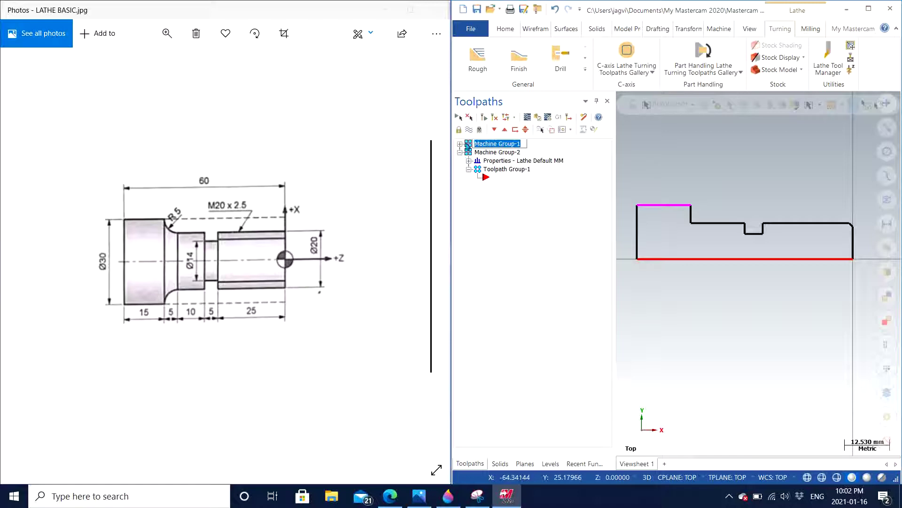
left_click(468, 144)
key("Delete")
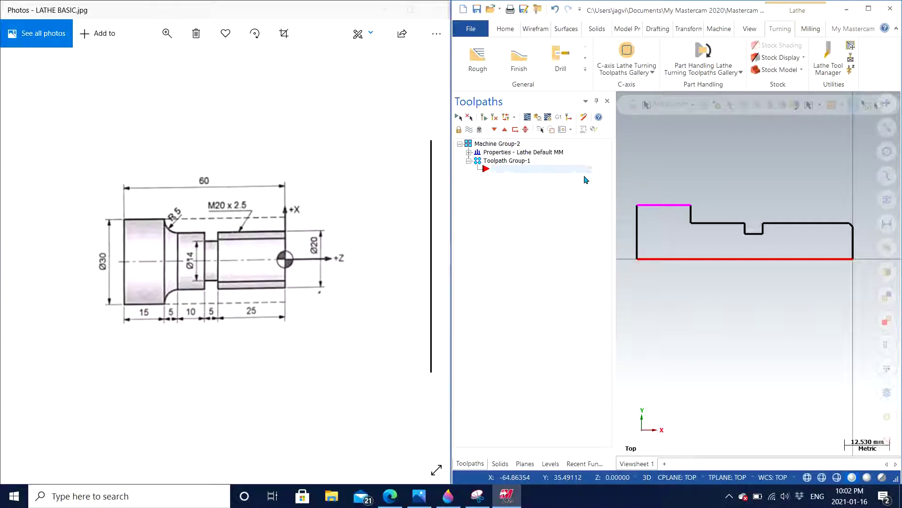
Step: Open the lathe machine group's Files properties and look through the replacement machine definition files without choosing one
left_click(468, 152)
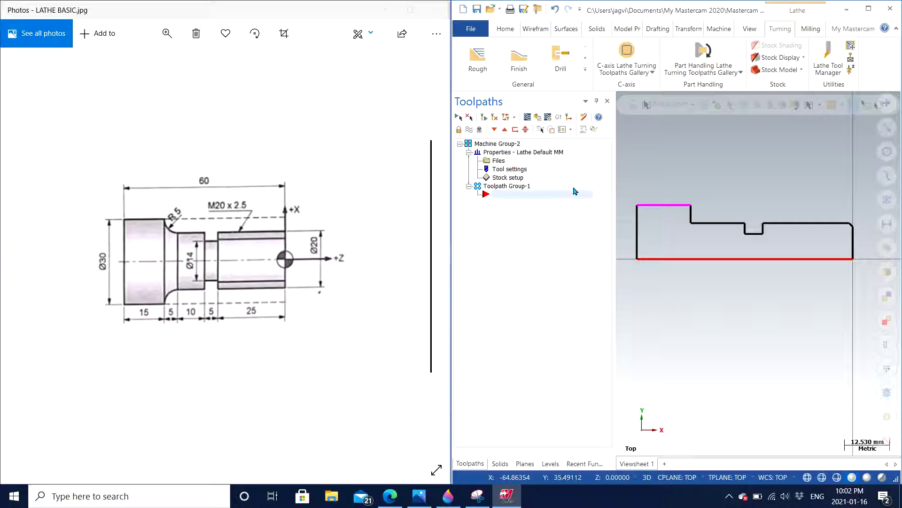
left_click(499, 161)
left_click_drag(569, 70, 256, 48)
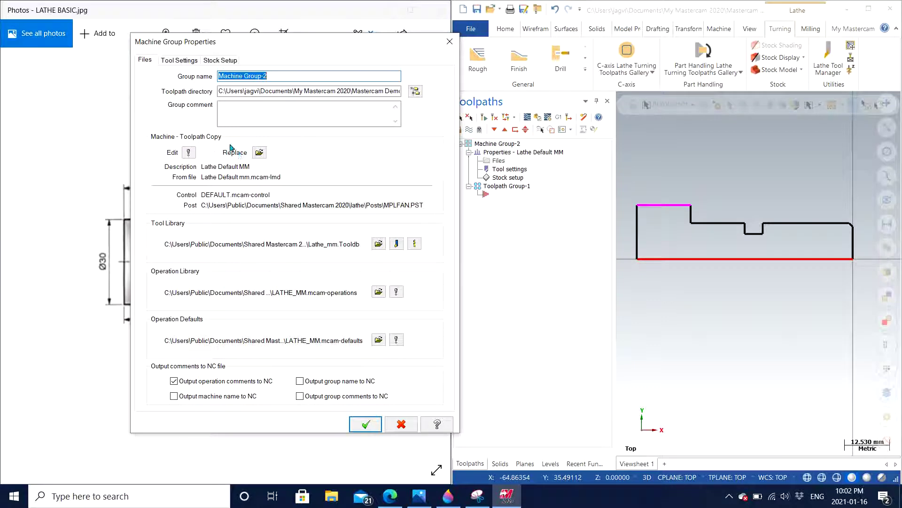
left_click(259, 152)
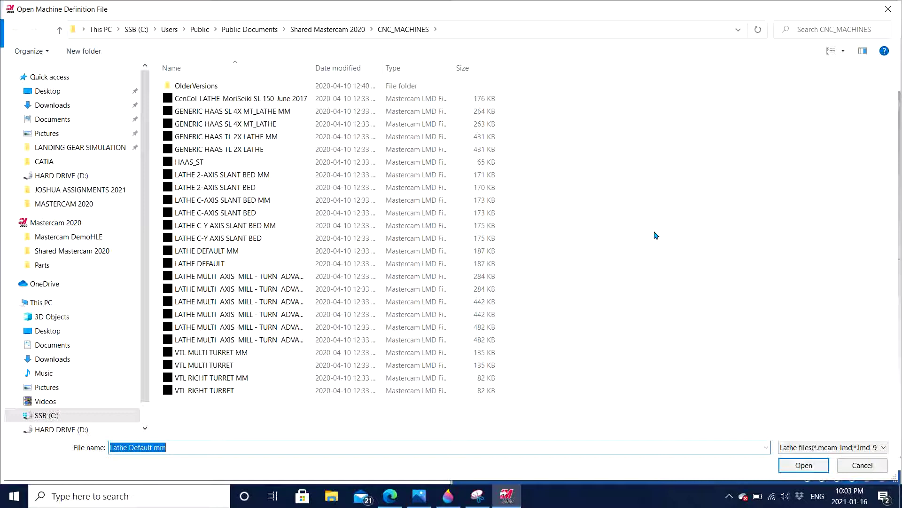
left_click(889, 10)
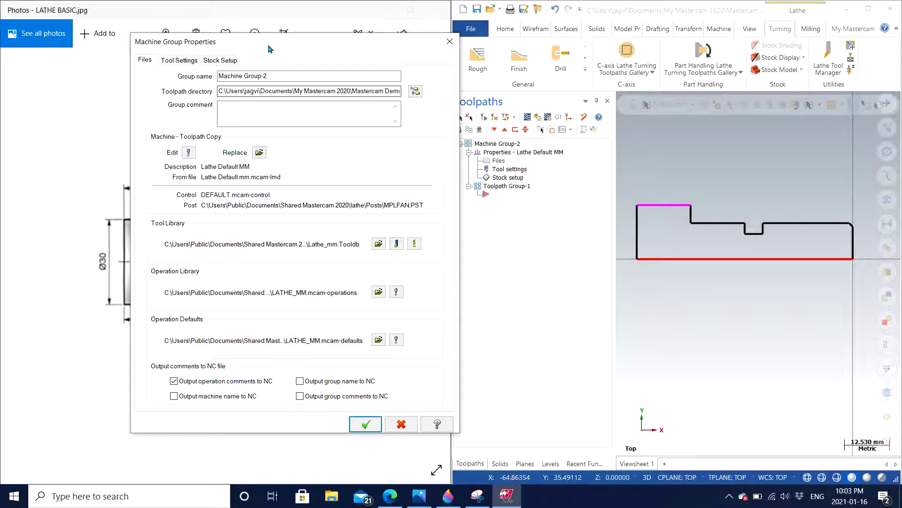
left_click_drag(270, 47, 461, 56)
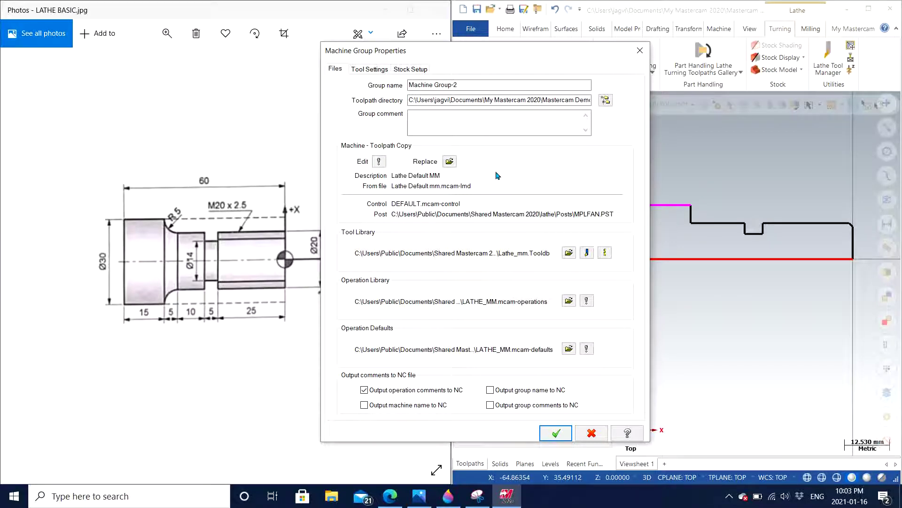
Step: Set the NC output maximum sequence number to 9999999 in the lathe's control definition and save the change for this machine group
left_click(378, 162)
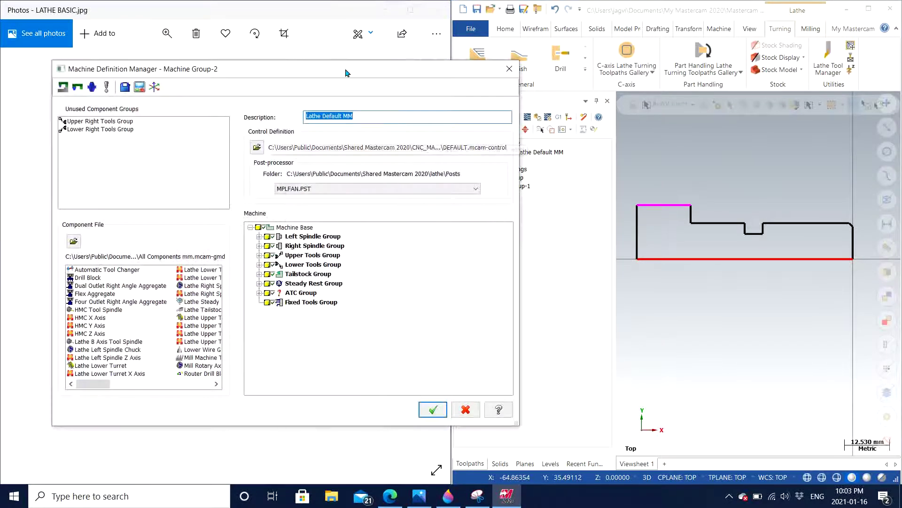
left_click_drag(345, 73, 427, 64)
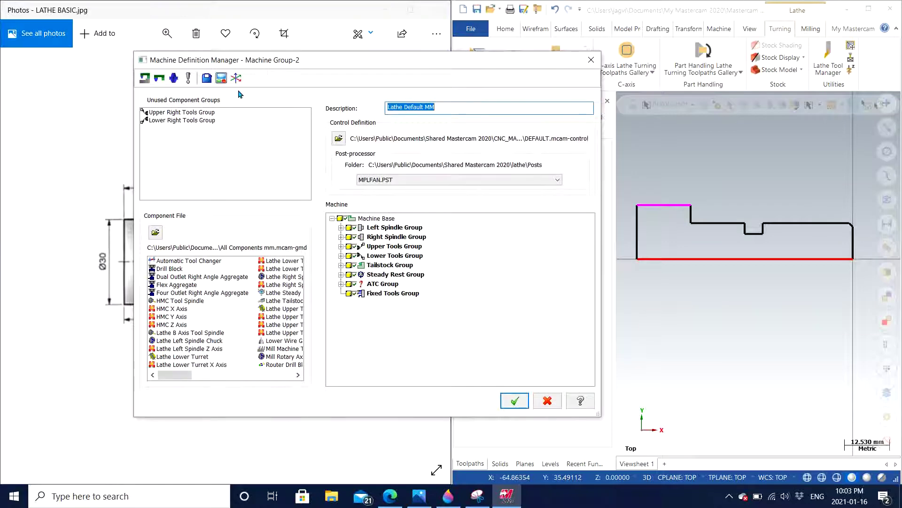
left_click(222, 78)
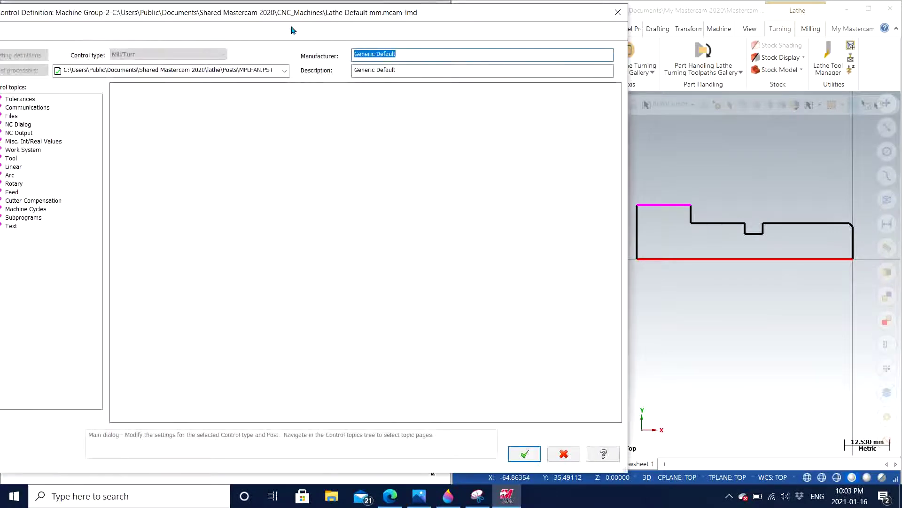
left_click_drag(285, 17, 494, 43)
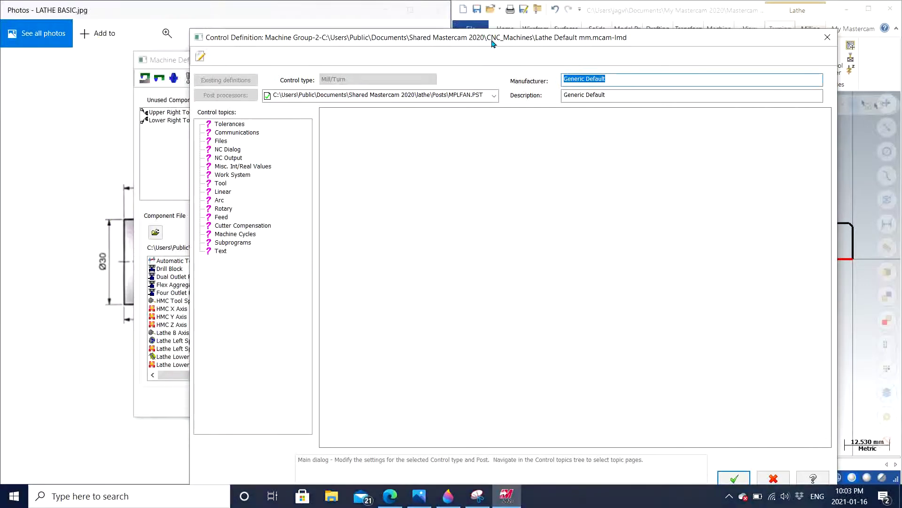
left_click(225, 158)
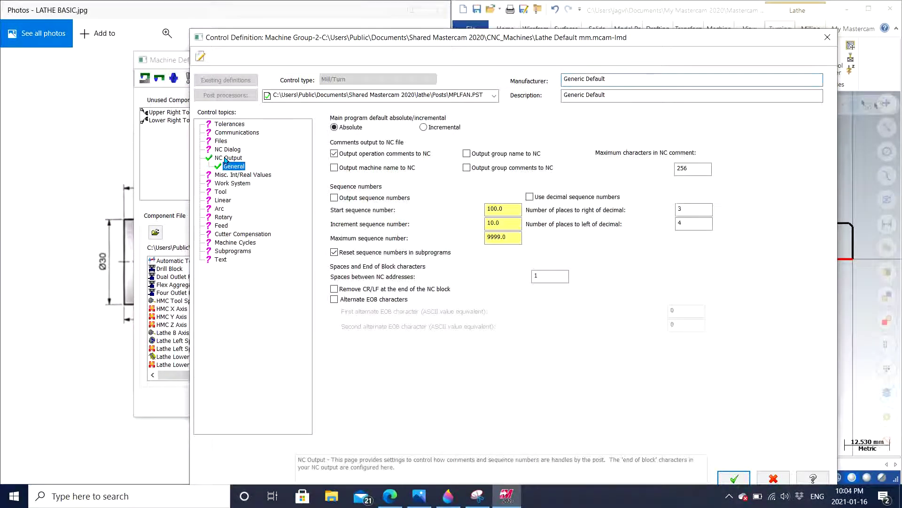
left_click(513, 234)
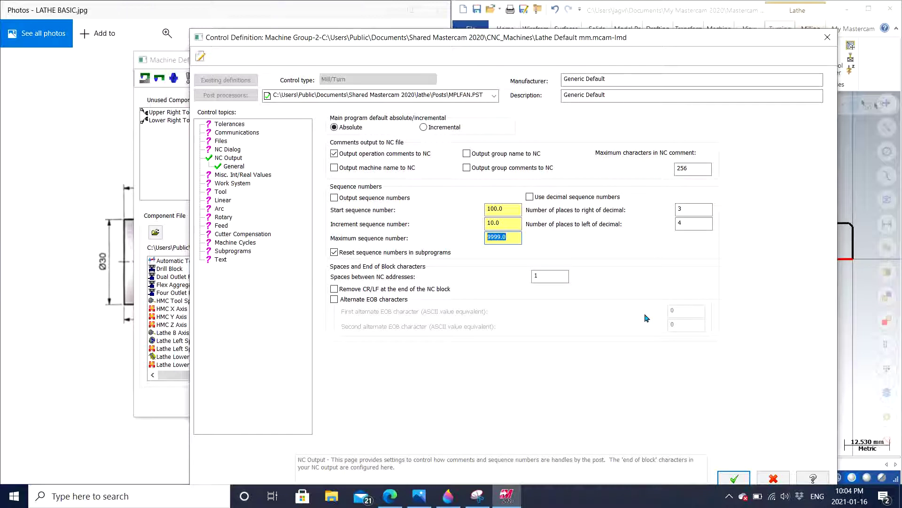
type("999999")
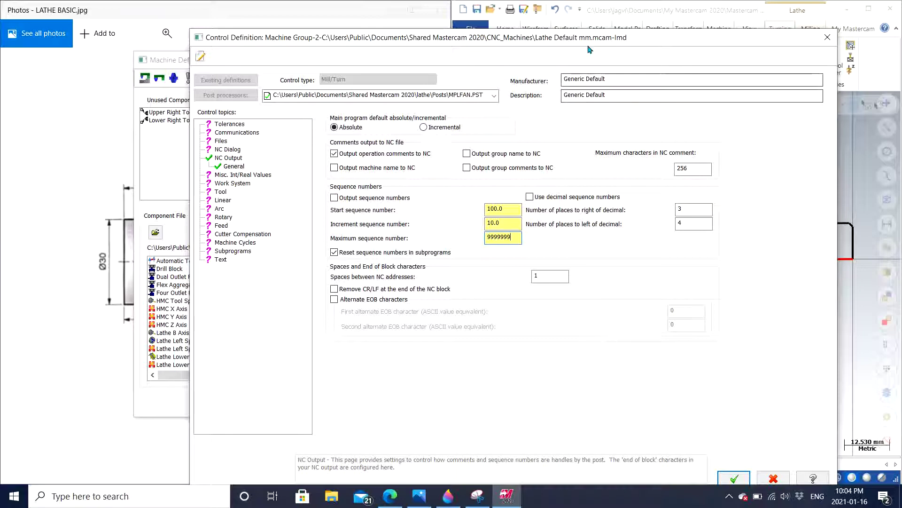
left_click_drag(590, 39, 526, 16)
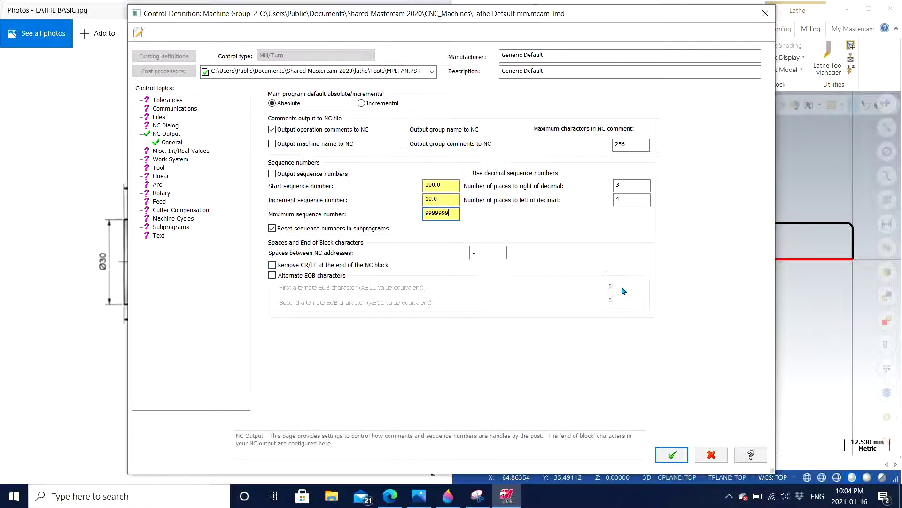
left_click(675, 455)
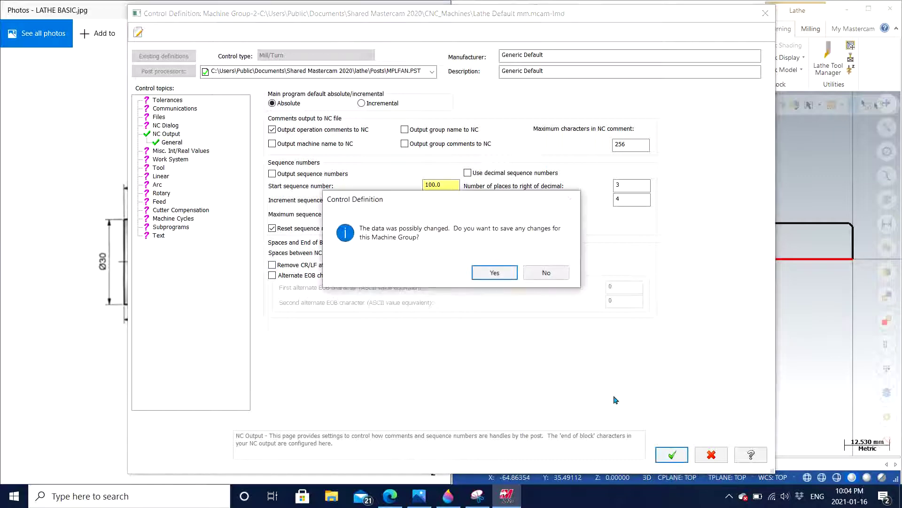
left_click(491, 274)
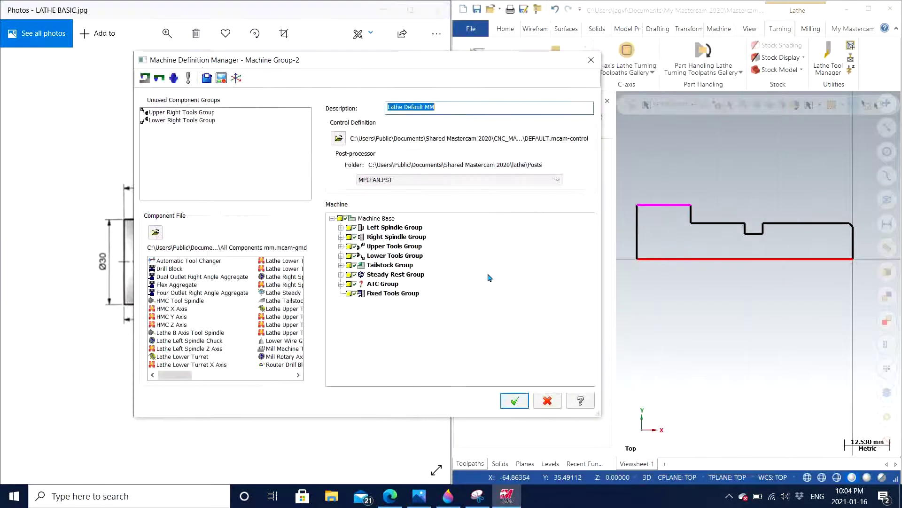
left_click(515, 400)
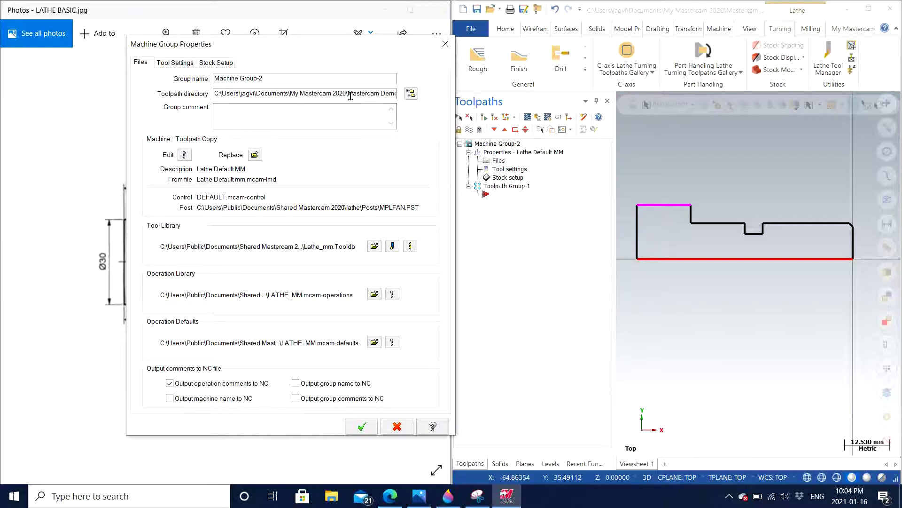
Step: Open the machine group's tool settings and set the feed calculation to From material
mouse_move(210, 44)
left_mouse_down()
mouse_move(467, 63)
mouse_move(443, 51)
left_mouse_up()
left_click(425, 71)
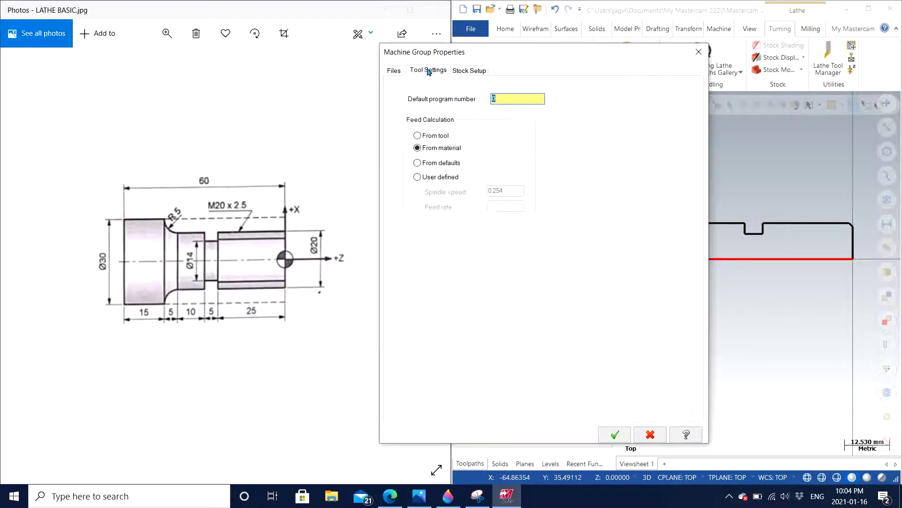
left_click(467, 70)
left_click(428, 69)
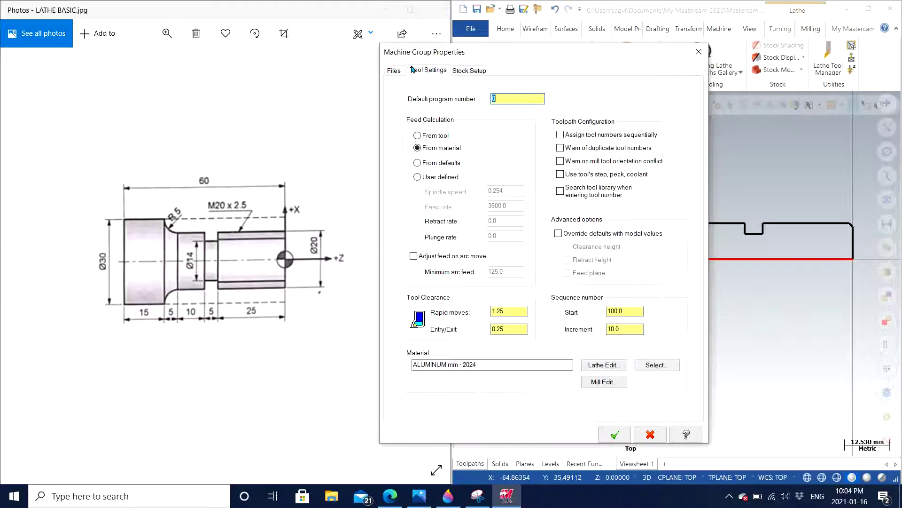
left_click_drag(543, 58, 442, 49)
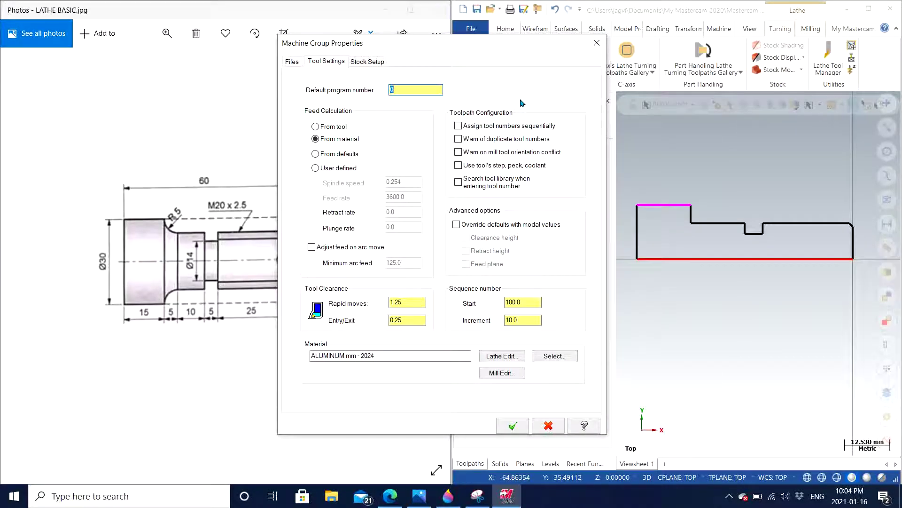
left_click(335, 126)
left_click(338, 140)
Step: Enable sequential tool numbers, duplicate tool number warnings, mill tool orientation conflict warnings, and use of the tool's step, peck and coolant
left_click(491, 128)
left_click(495, 139)
left_click(493, 151)
left_click(487, 166)
Step: Override the defaults with modal values for clearance height, retract height and feed plane
left_click(540, 227)
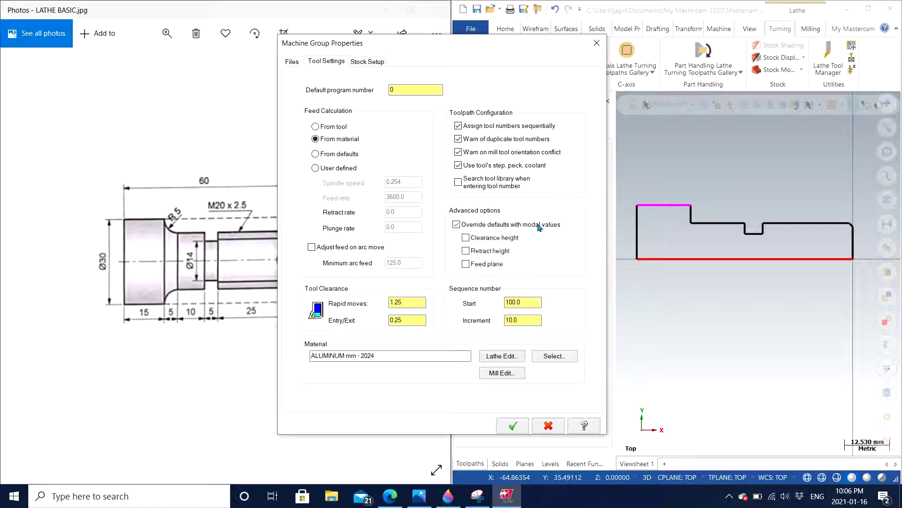
left_click(495, 240)
left_click(492, 255)
left_click(493, 268)
Step: Choose ALUMINUM mm - 2024 from the lathe library as the material and set the default program number to 1111
left_click(548, 358)
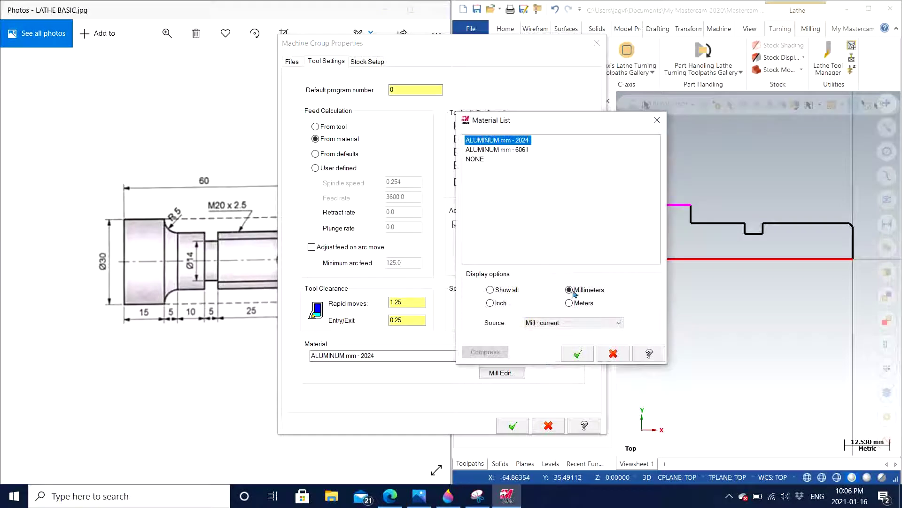
left_click(553, 322)
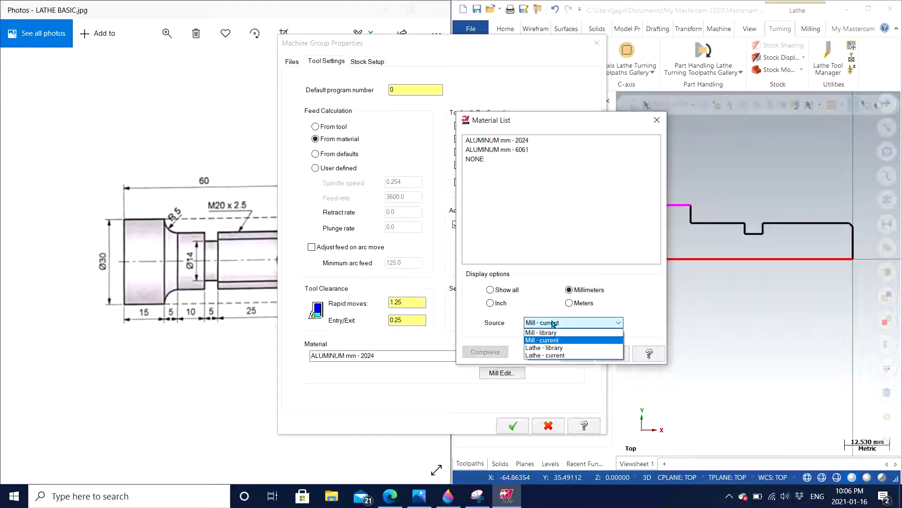
left_click(565, 350)
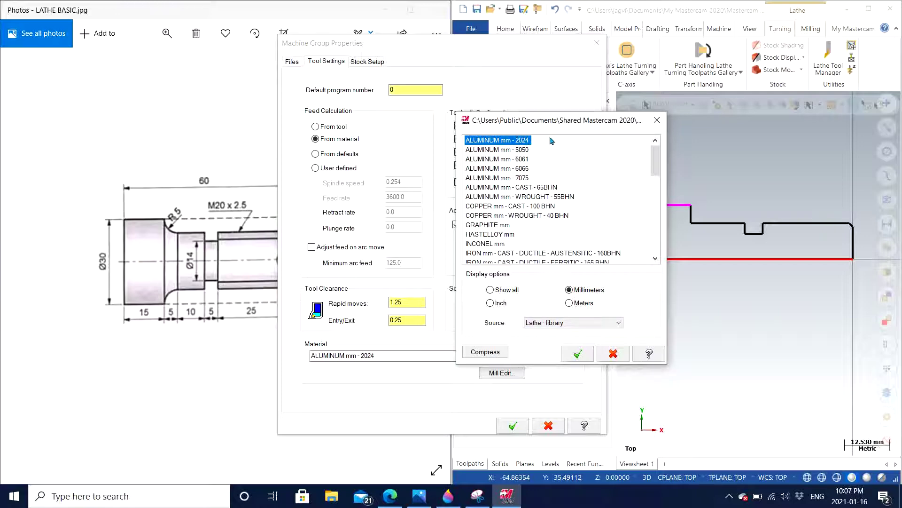
left_click(578, 354)
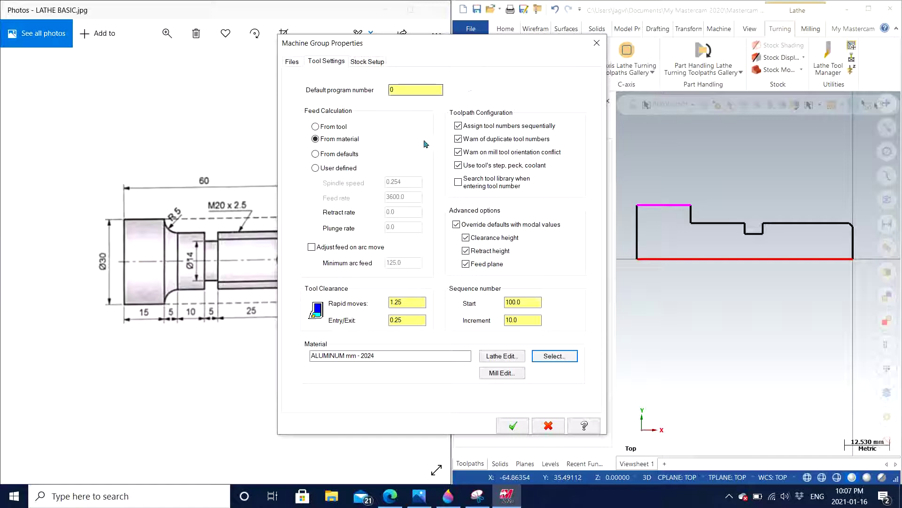
left_click_drag(396, 89, 441, 89)
type("1111")
Step: Open the left spindle stock's properties in the stock setup and define its OD from the profile's upper-left corner point
left_click(376, 61)
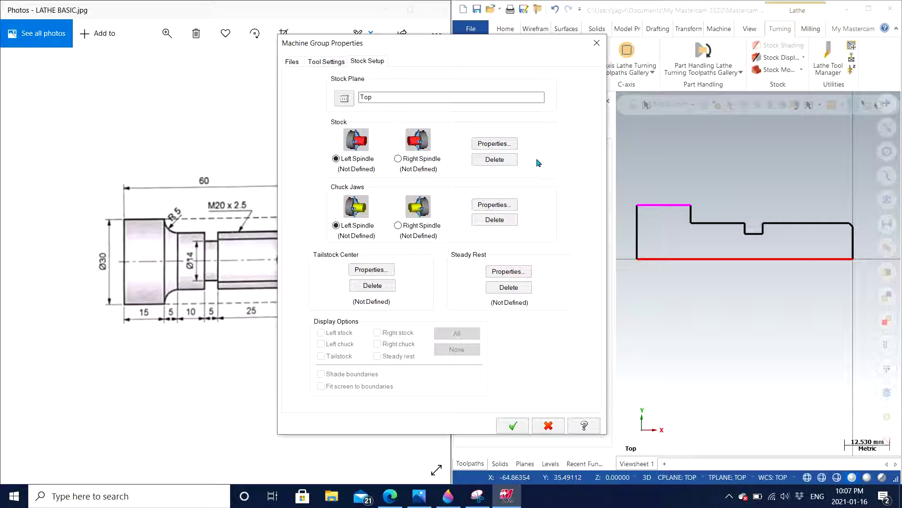
left_click(494, 144)
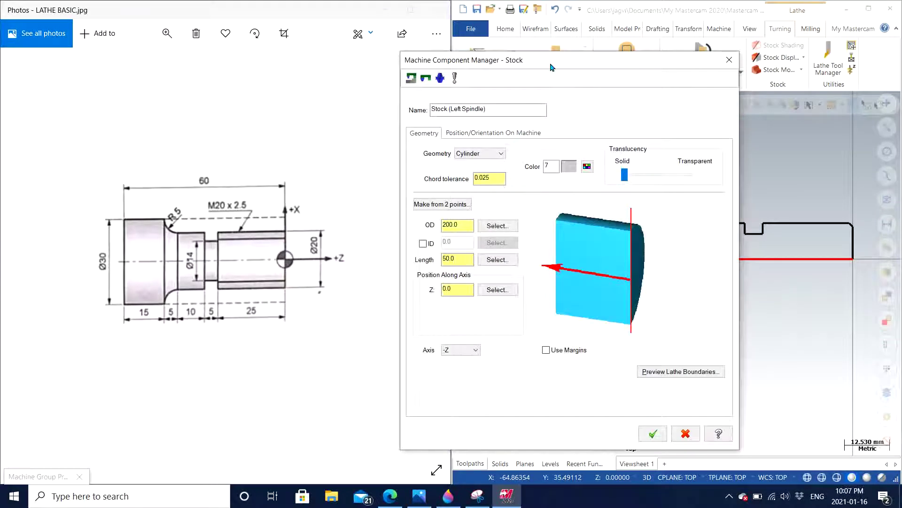
left_click_drag(551, 69, 394, 51)
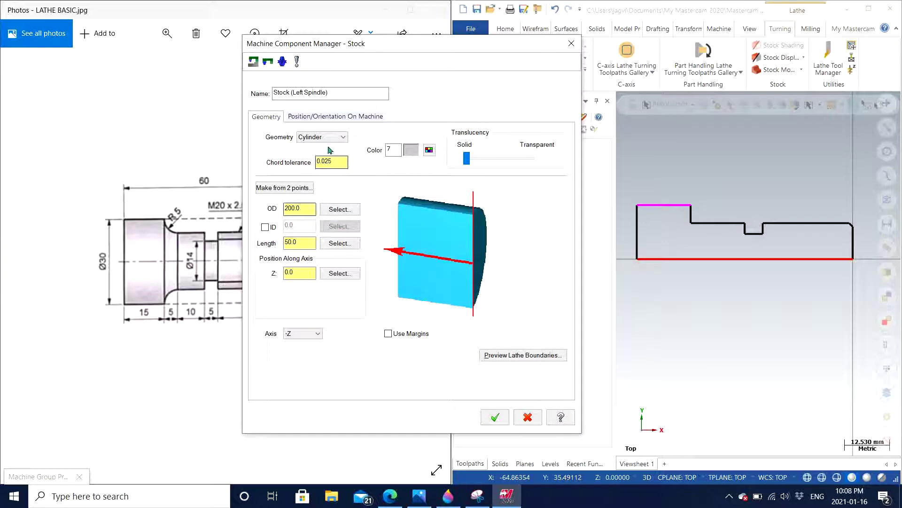
left_click_drag(345, 53, 511, 62)
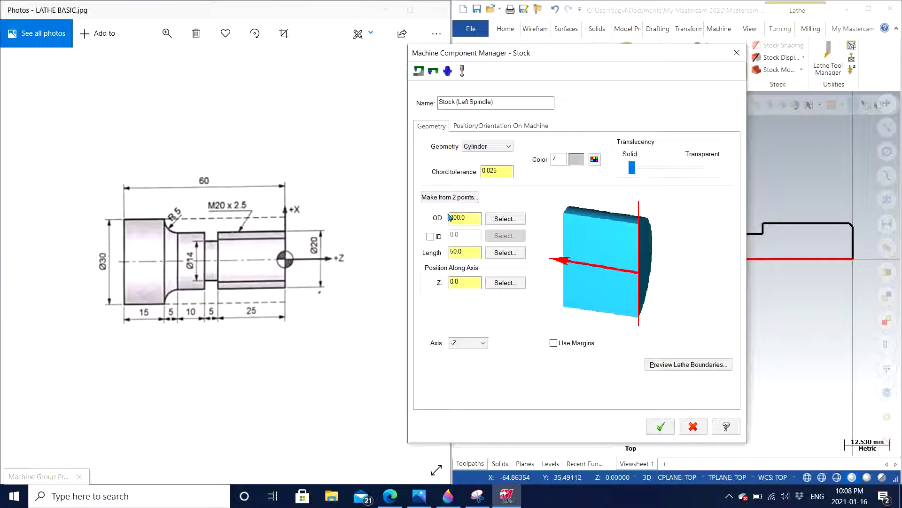
left_click(506, 219)
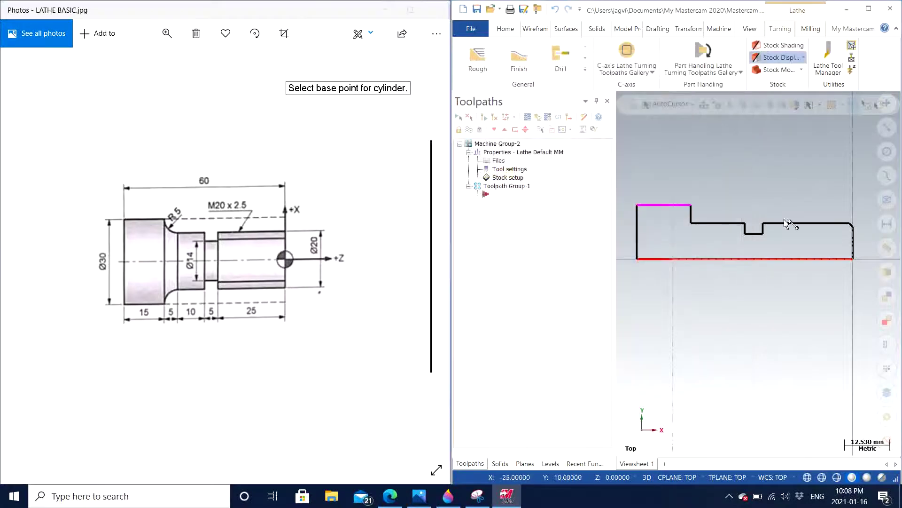
left_click(637, 205)
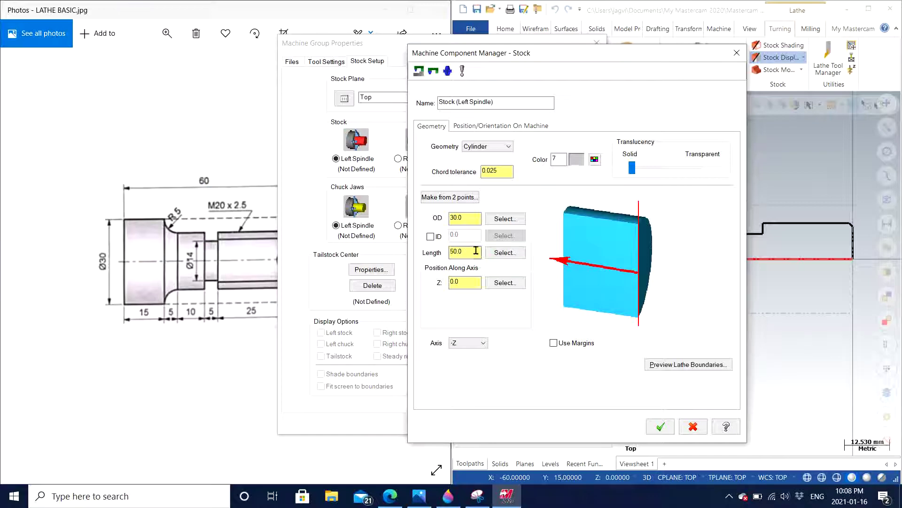
Step: Set the cylindrical stock's length to 60 mm and its Z position along the axis to 0
left_click(503, 254)
left_click(655, 205)
double_click(459, 253)
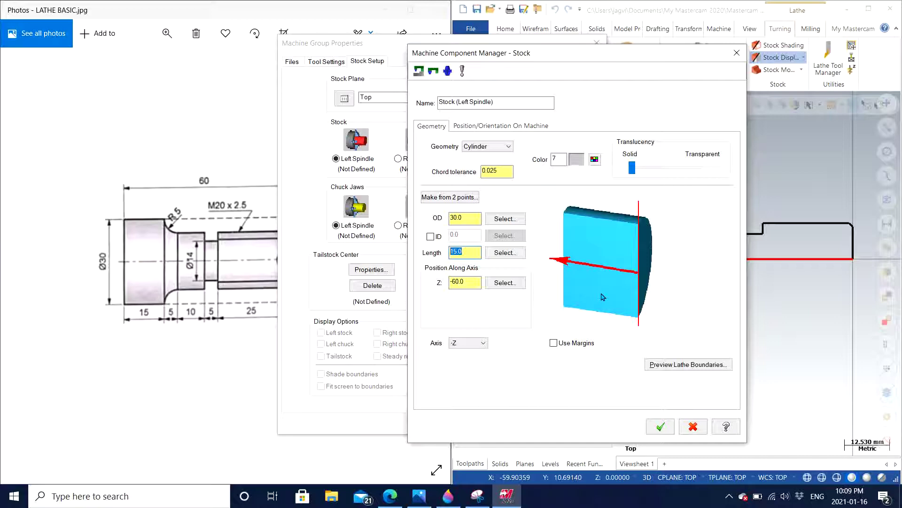
type("60")
key("Return")
double_click(464, 282)
type("0")
key("Return")
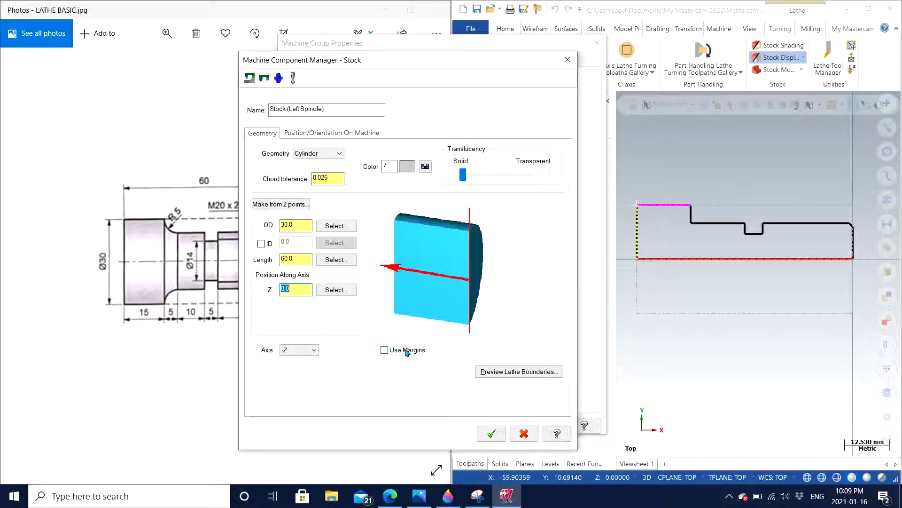
Step: Enable the use of margins for the left spindle stock and accept the stock definition
left_click(407, 353)
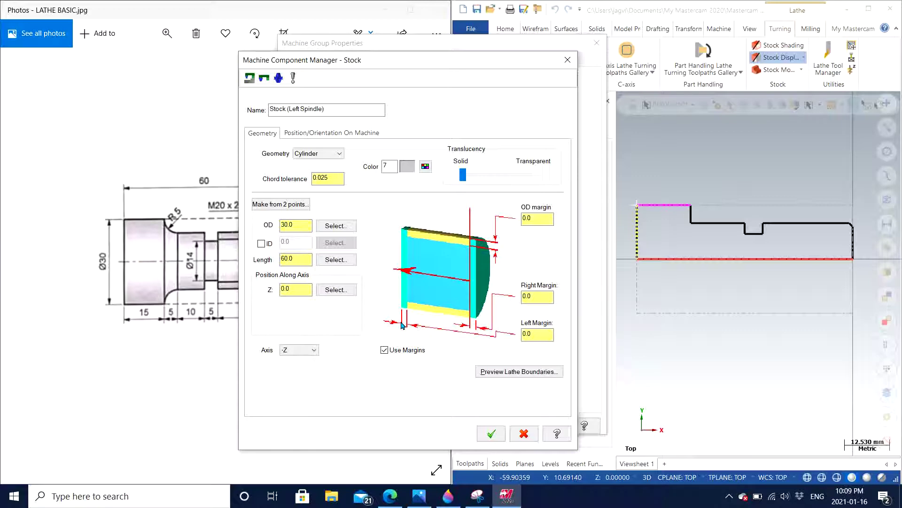
left_click_drag(389, 65, 891, 165)
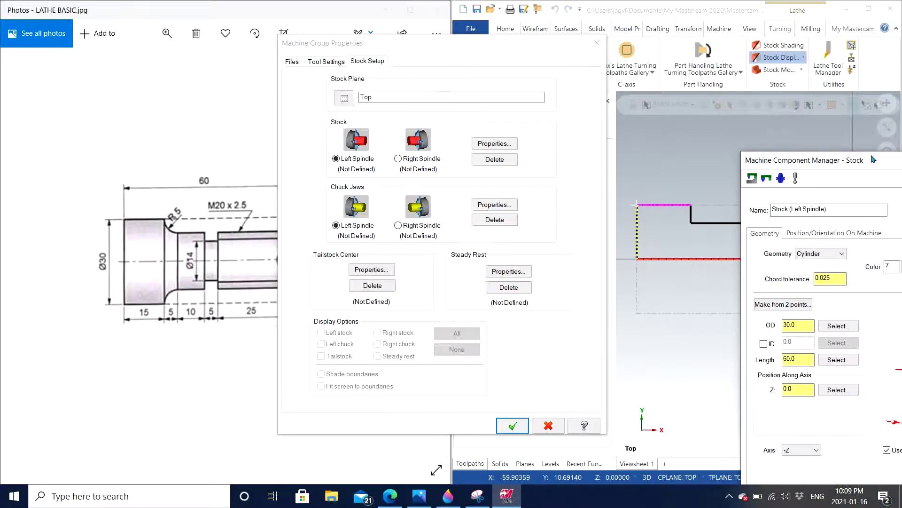
left_click_drag(814, 164, 587, 41)
key("Return")
left_click_drag(329, 43, 522, 59)
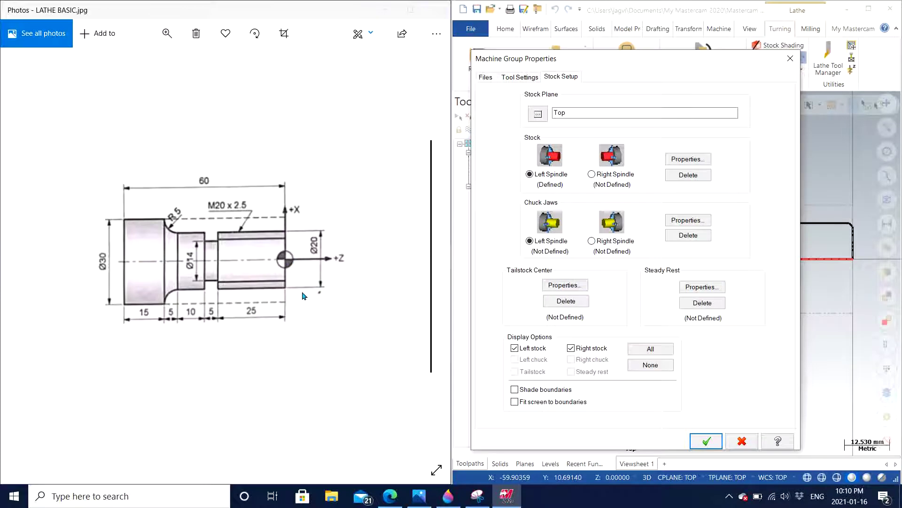
Step: Edit the left spindle stock to set a right margin of 0.5 mm, and accept the machine group properties
left_click(694, 159)
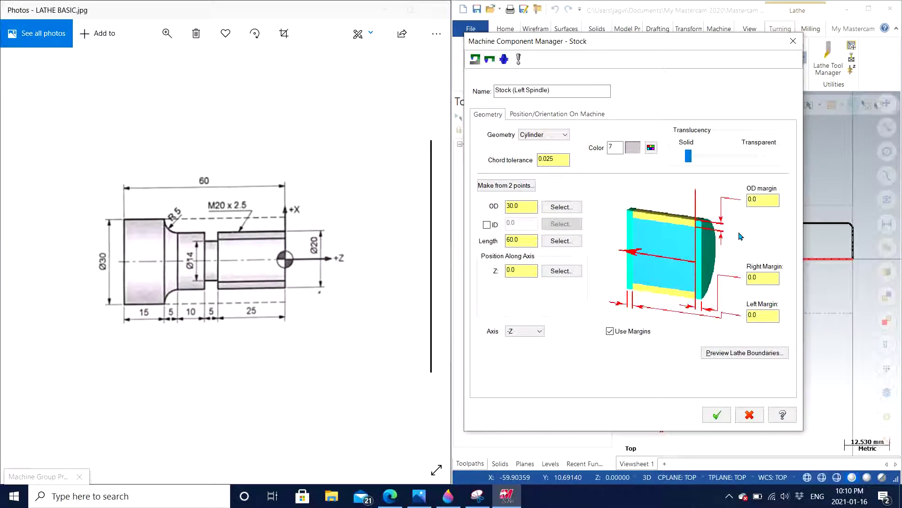
left_click(758, 277)
key("BackSpace")
type("5")
left_click_drag(629, 38, 453, 46)
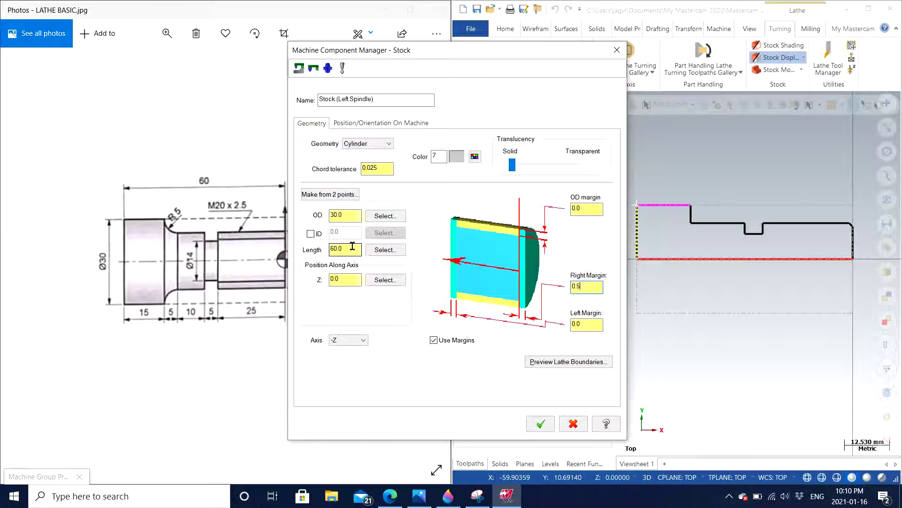
left_click(536, 424)
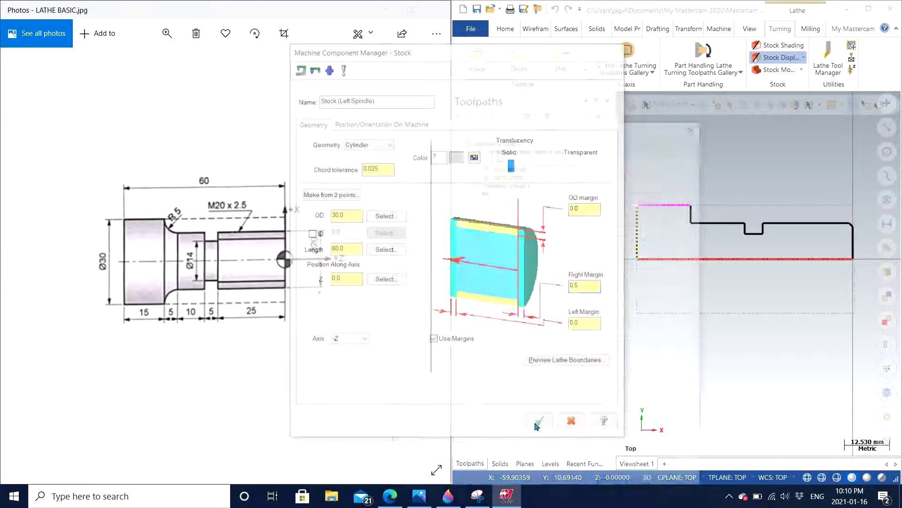
left_click_drag(687, 57, 444, 72)
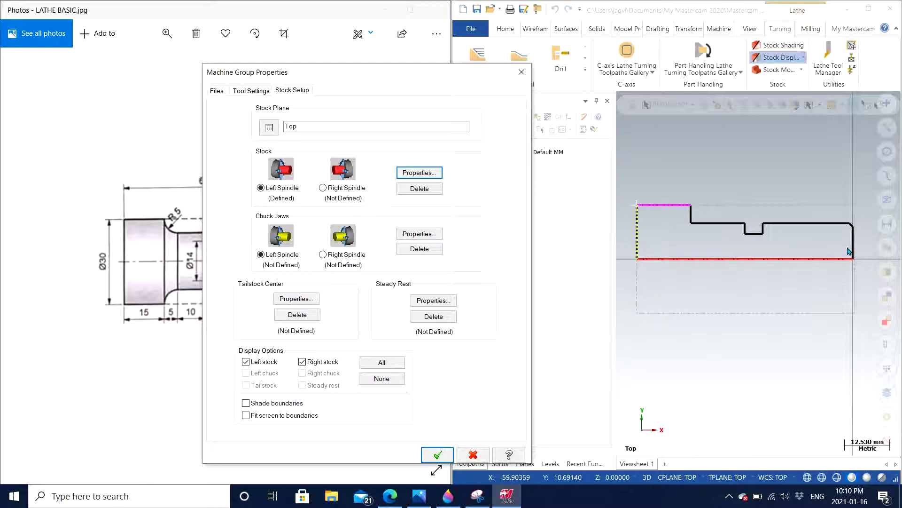
left_click(435, 452)
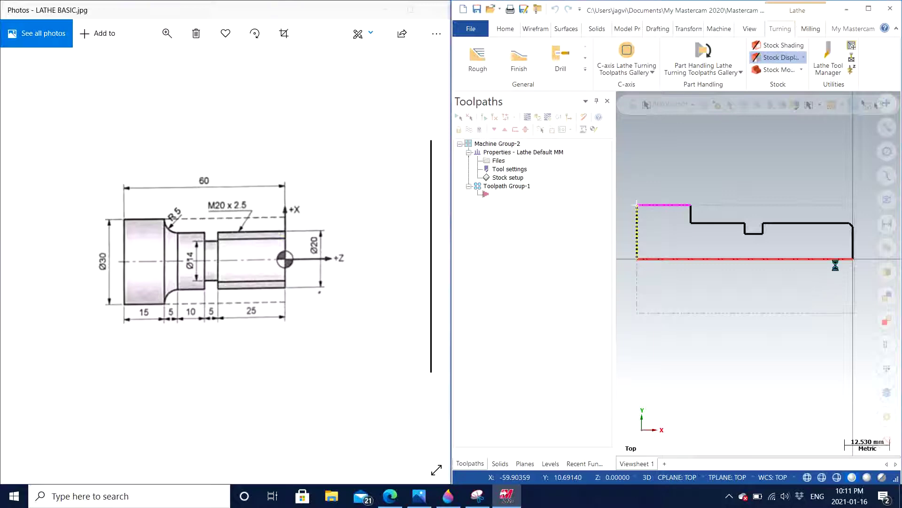
Step: Examine the stock boundary around the turning profile, especially the margin at the chamfered front face and the rear end
scroll(853, 238, "up", 4)
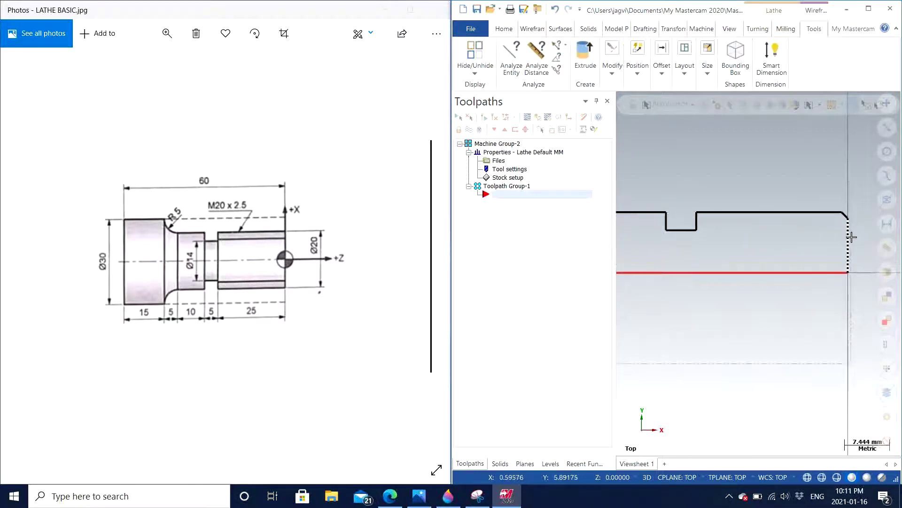
scroll(853, 237, "up", 7)
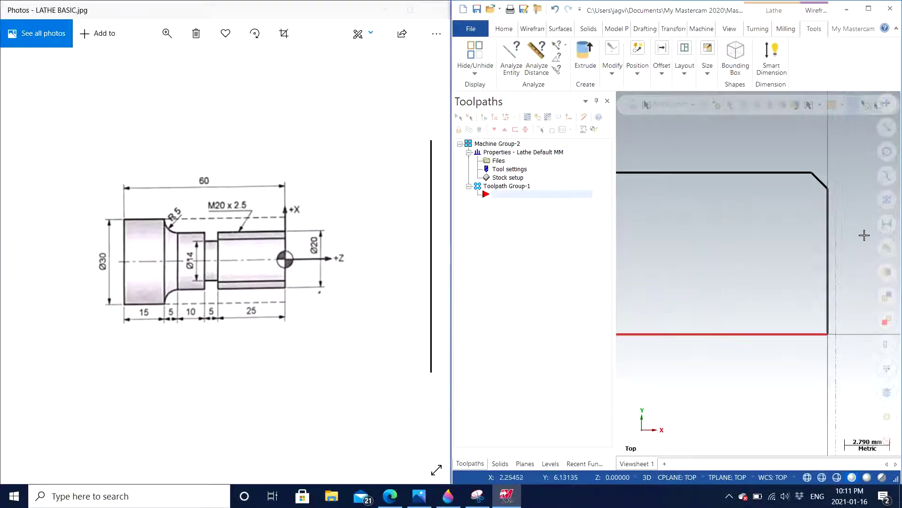
scroll(865, 235, "up", 1)
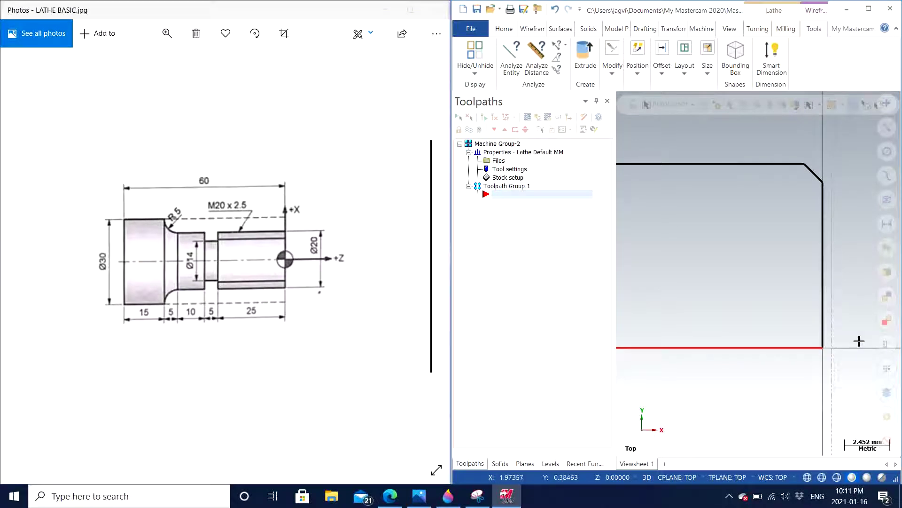
scroll(719, 270, "down", 3)
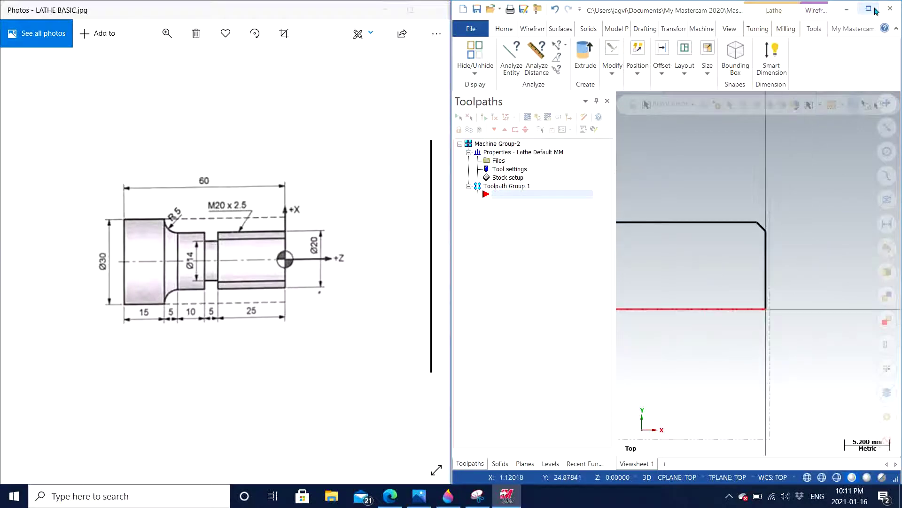
left_click(876, 9)
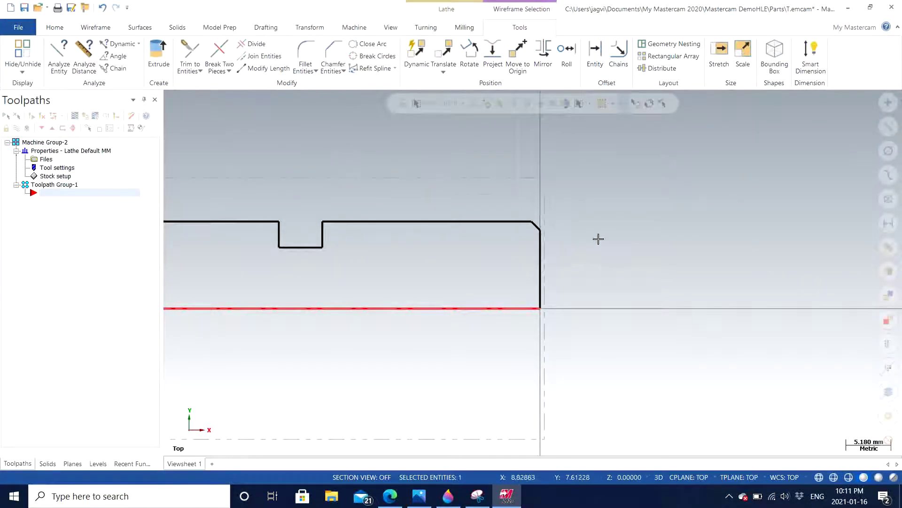
scroll(598, 239, "down", 2)
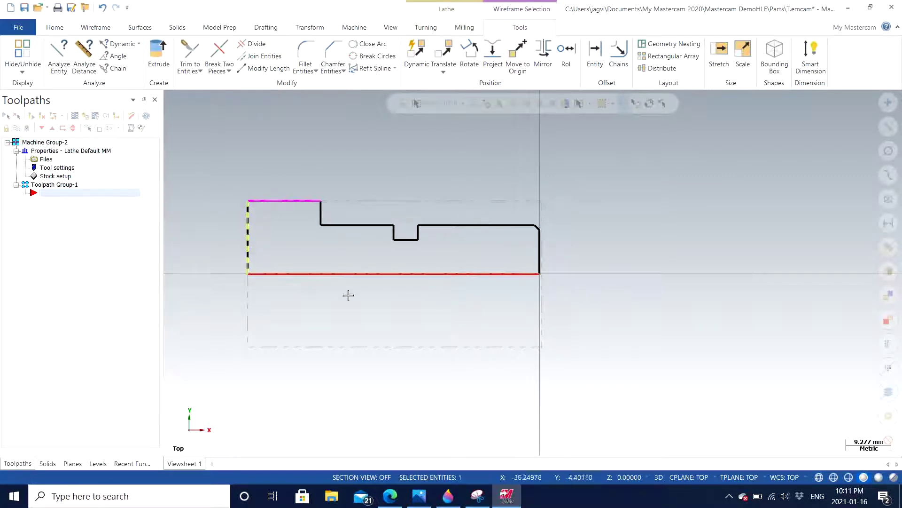
scroll(207, 268, "down", 1)
scroll(209, 266, "up", 2)
scroll(209, 266, "up", 2)
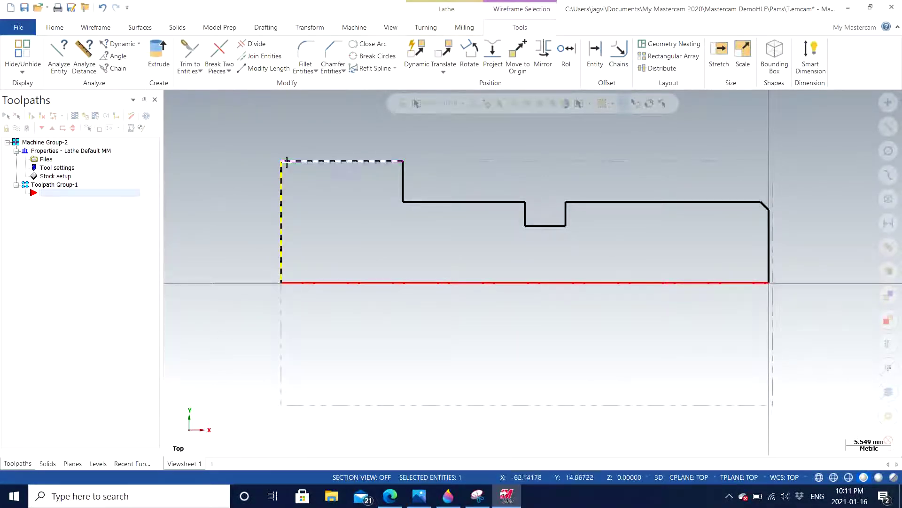
scroll(249, 290, "down", 4)
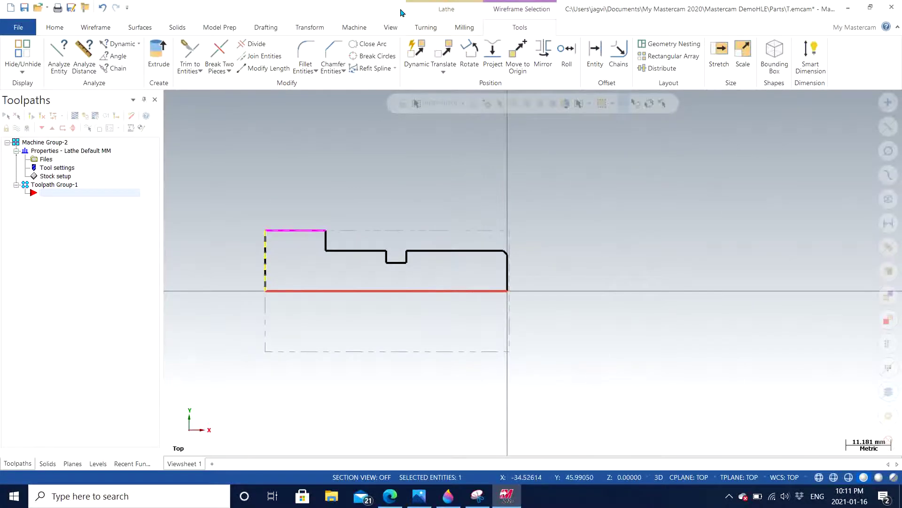
mouse_move(441, 5)
left_mouse_down()
mouse_move(397, 6)
mouse_move(900, 188)
left_mouse_up()
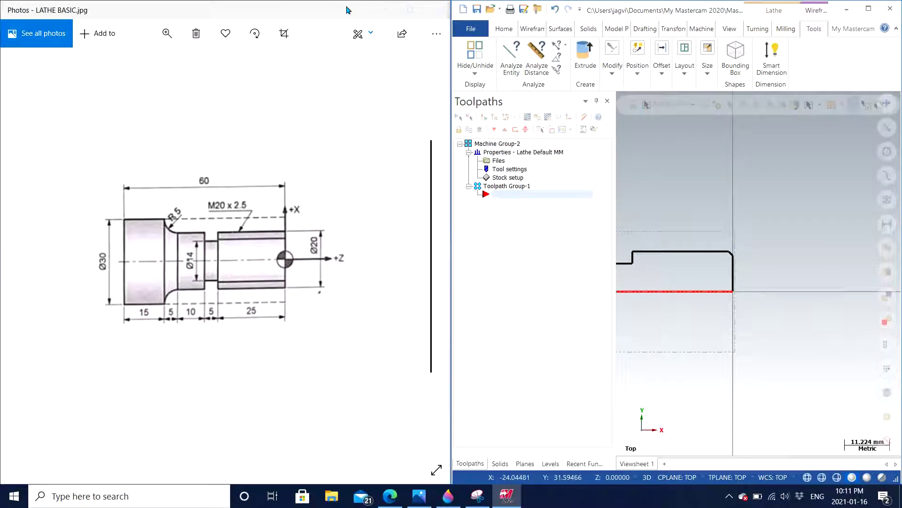
Step: Switch to Microsoft Edge and open a separate new browser window
left_click(390, 496)
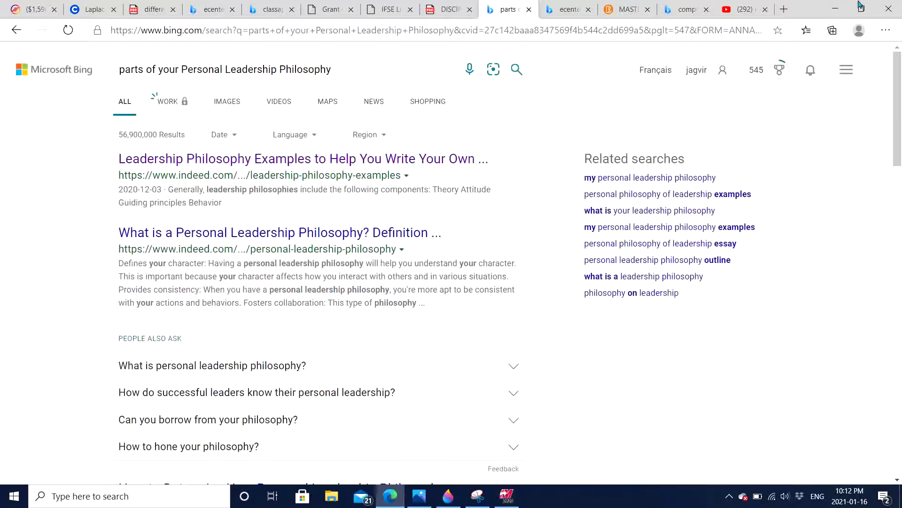
left_click(784, 9)
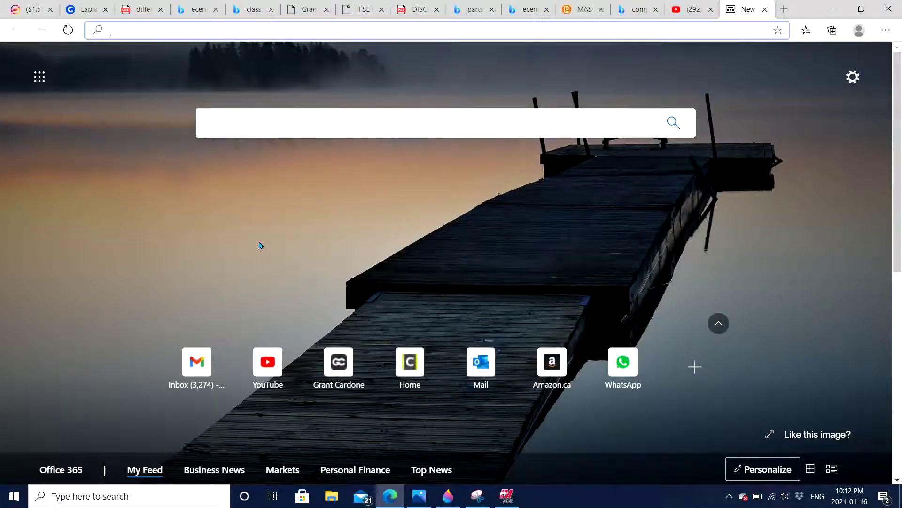
left_click(389, 492)
right_click(389, 493)
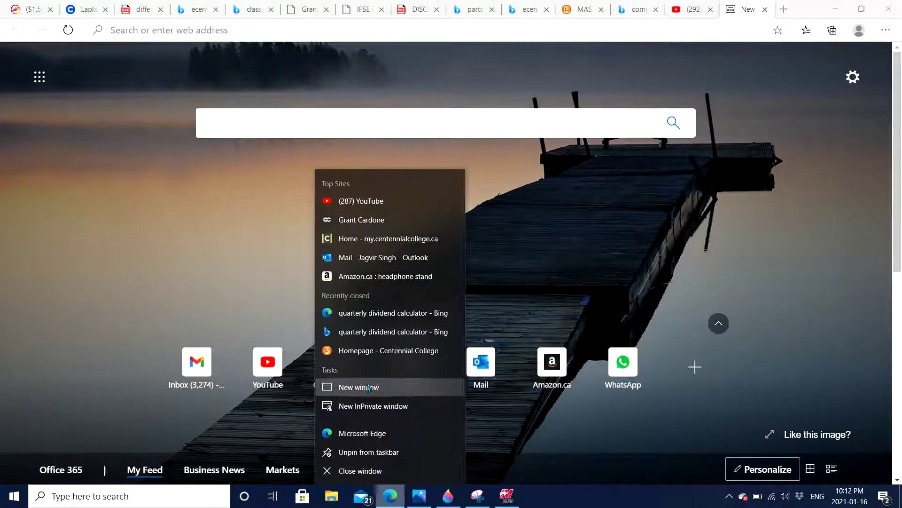
left_click(408, 388)
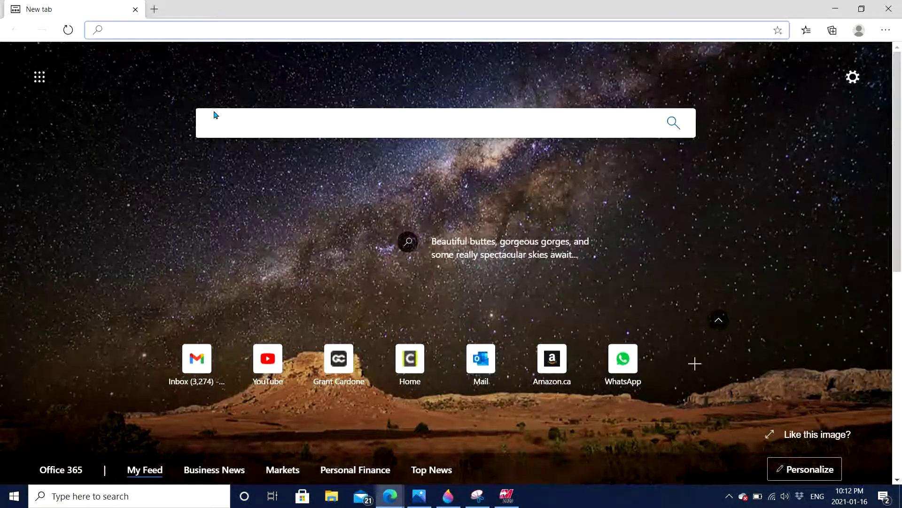
Step: Search Bing for "cnc lathe" and browse the image results for lathe machines
type("cnc l")
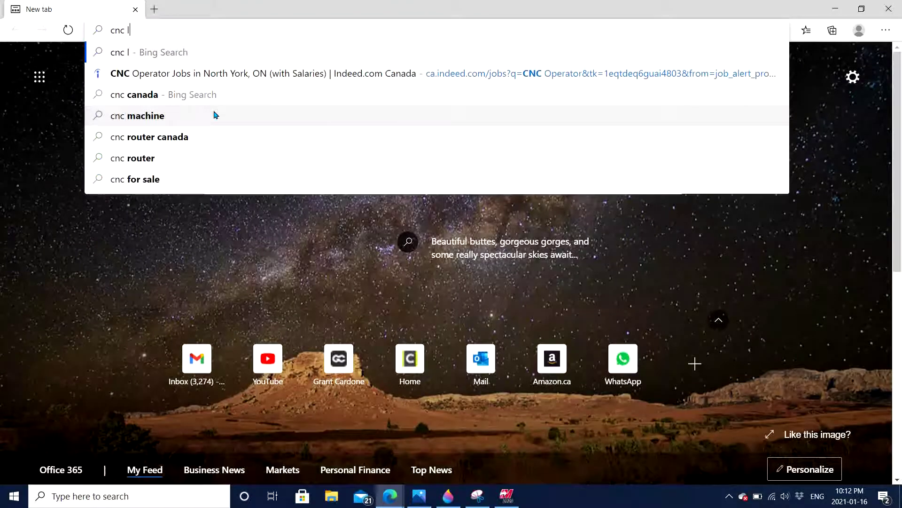
type("athe")
key("Return")
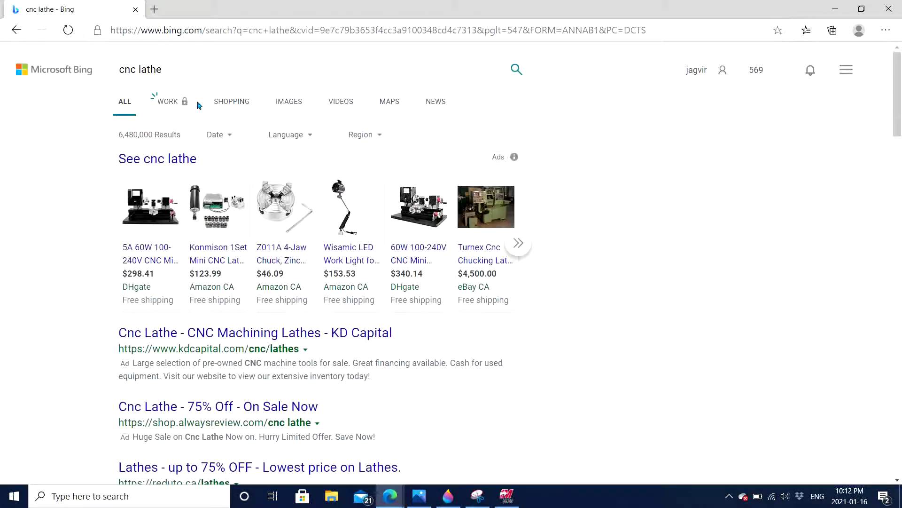
left_click(289, 101)
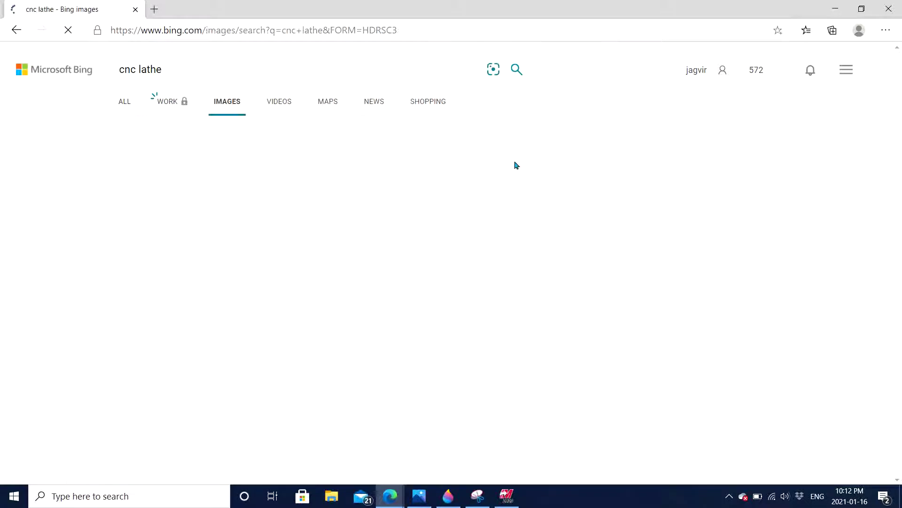
scroll(456, 193, "down", 5)
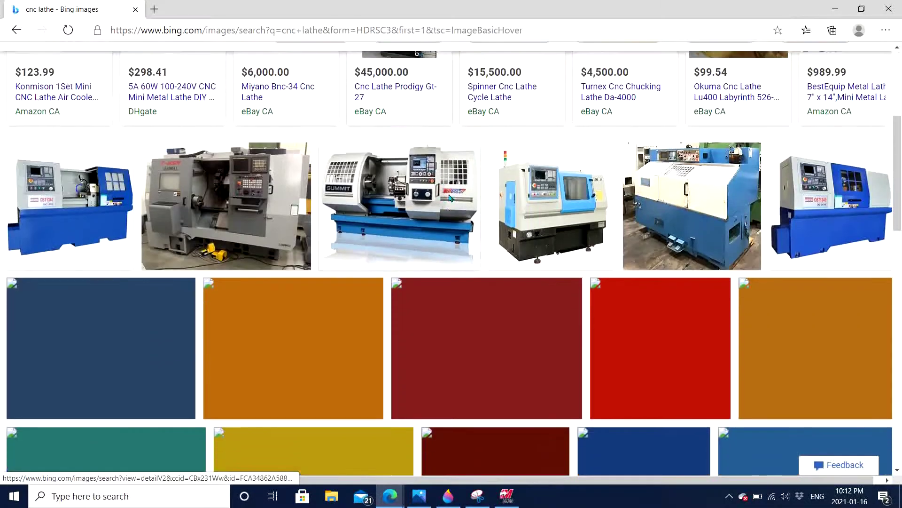
scroll(449, 198, "up", 1)
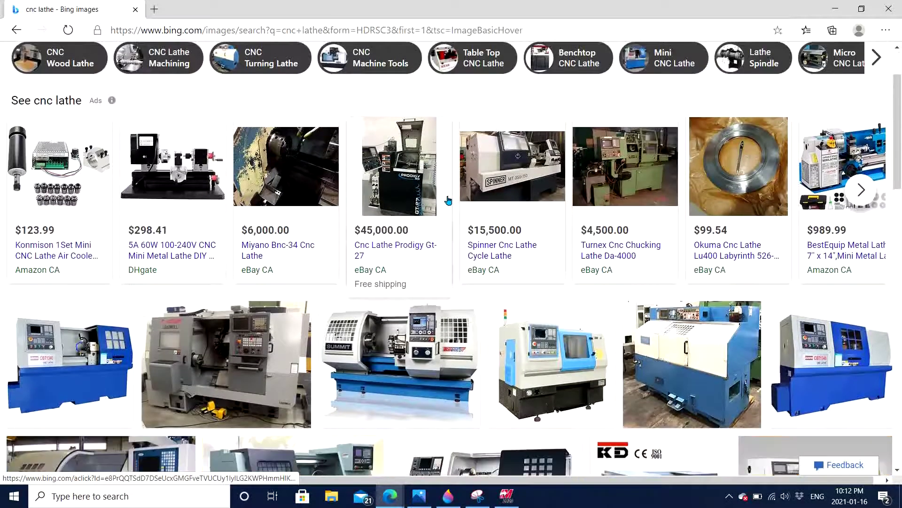
scroll(446, 200, "up", 2)
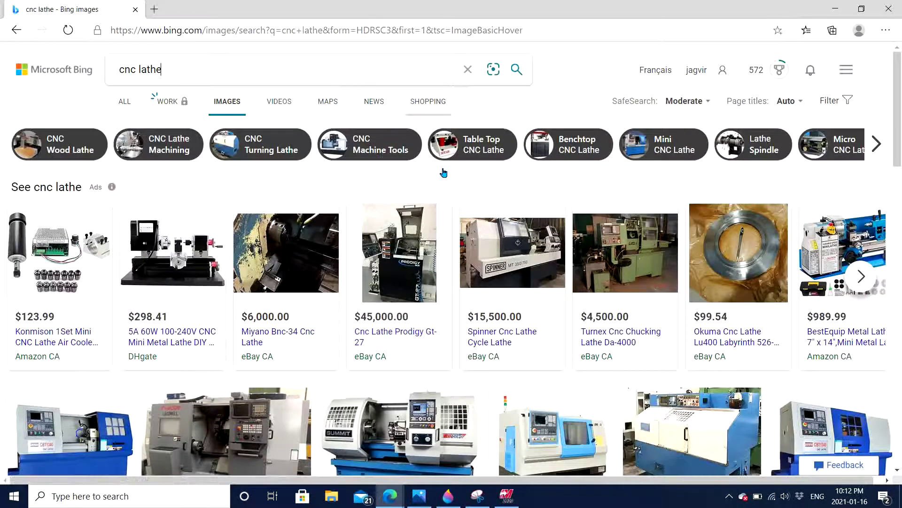
Step: Refine the image search to "cnc lathe chuck" and look through the chuck pictures
type("chuck")
key("Return")
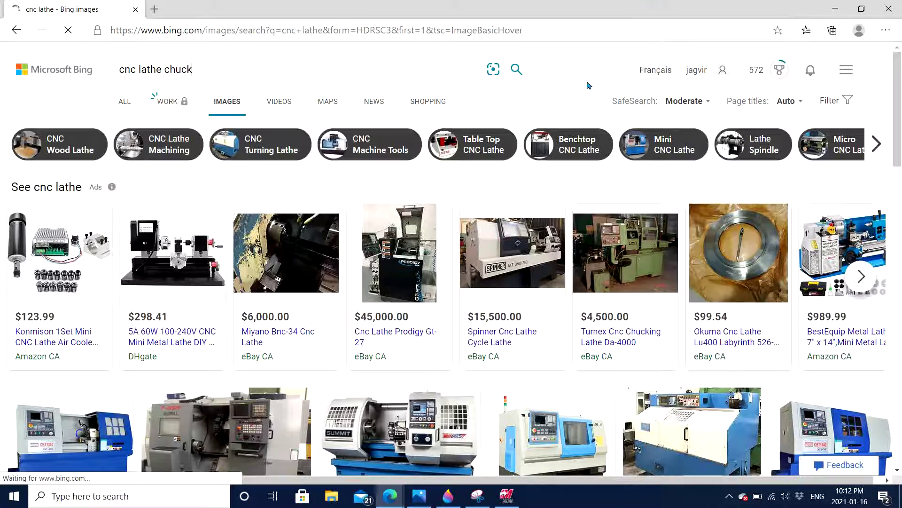
scroll(546, 255, "down", 5)
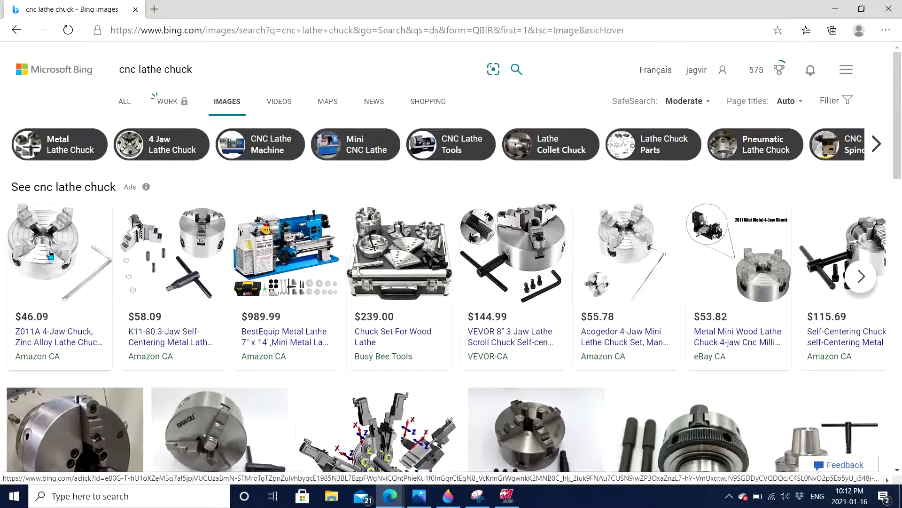
scroll(52, 256, "down", 3)
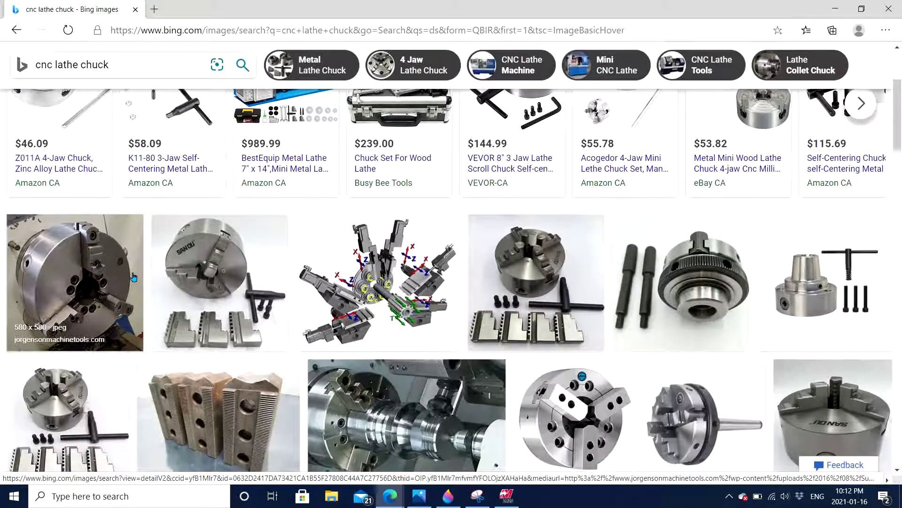
Step: Place the chuck images side by side with Mastercam and examine the profile's rear end against the chuck jaws
left_click_drag(329, 9, 1, 155)
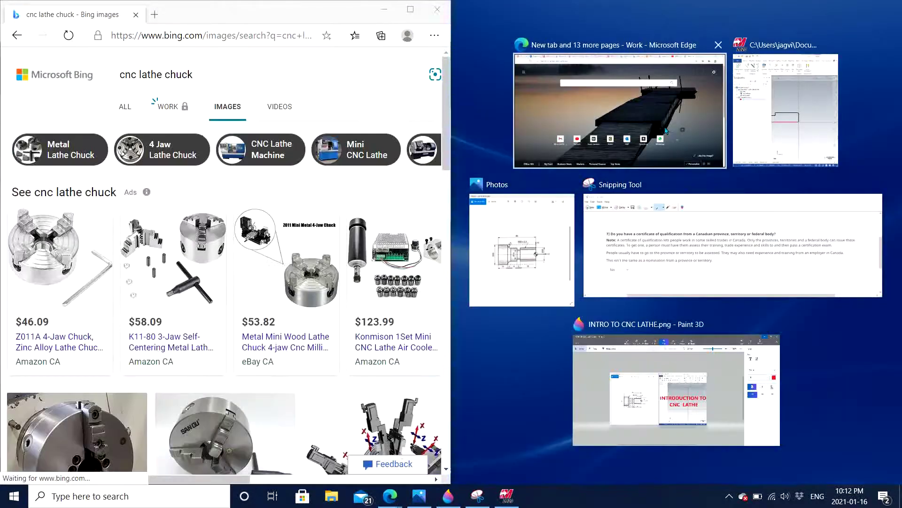
left_click(810, 108)
scroll(638, 269, "down", 6)
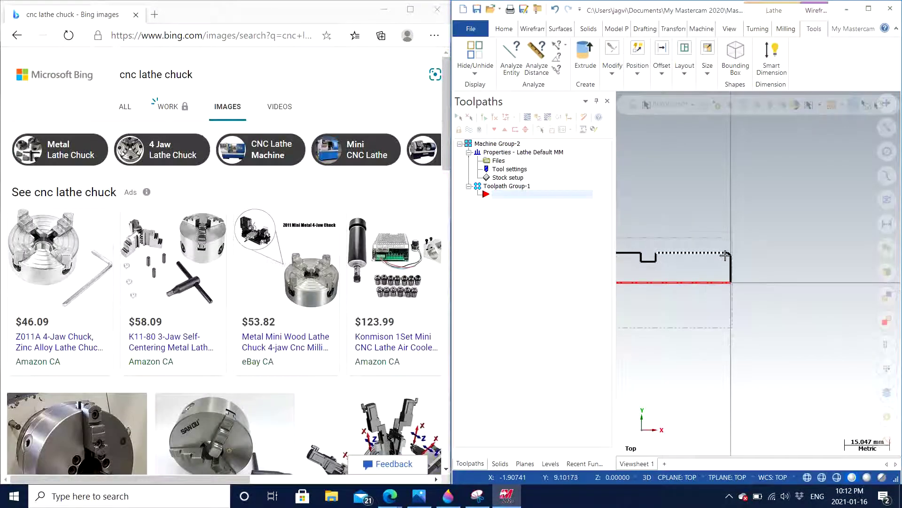
scroll(642, 257, "up", 5)
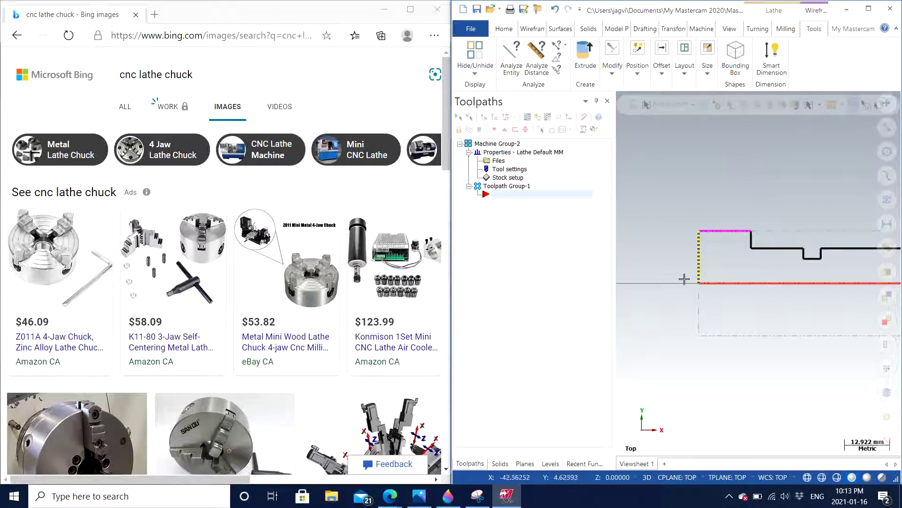
scroll(109, 344, "down", 5)
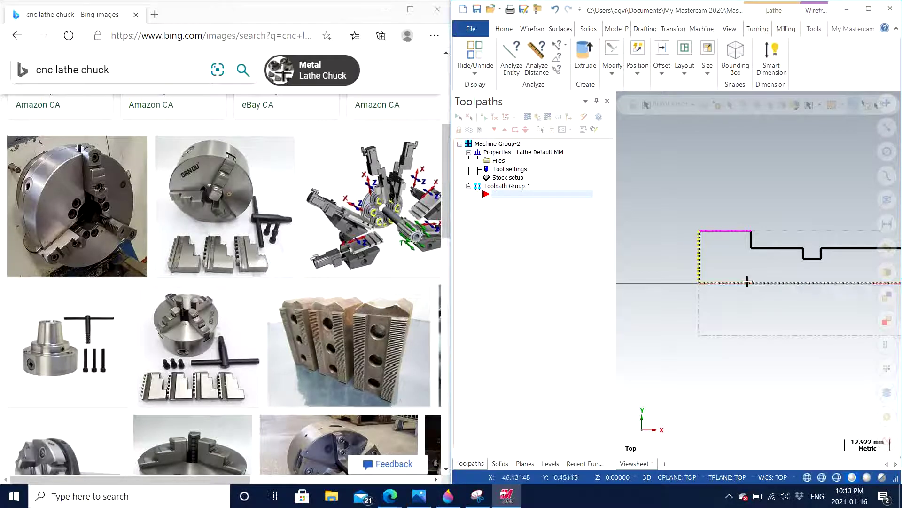
Step: Minimize both browser windows and bring the whole turning profile into view beside the part drawing
left_click(379, 12)
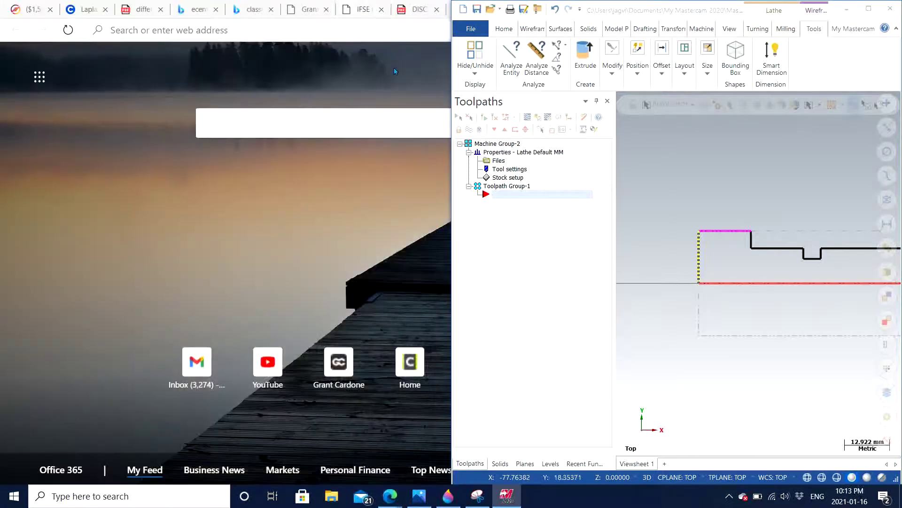
left_click(413, 22)
left_click(837, 8)
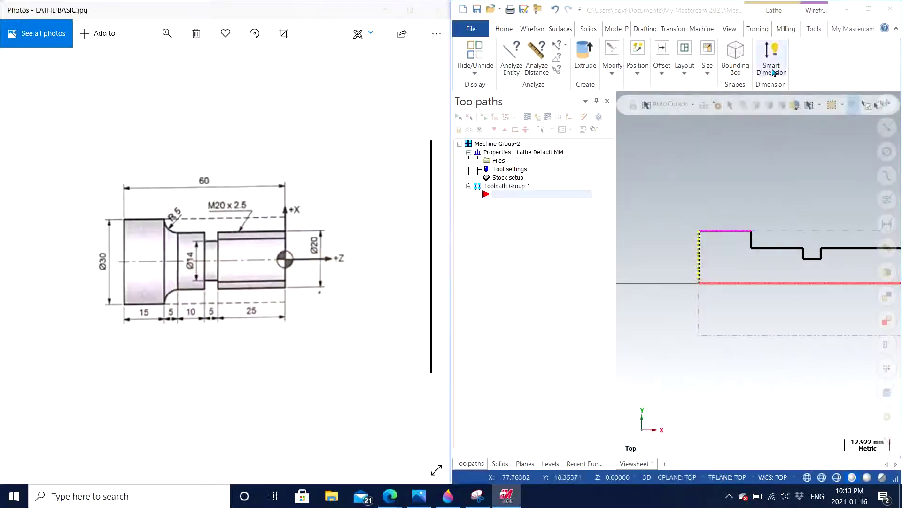
scroll(711, 213, "down", 2)
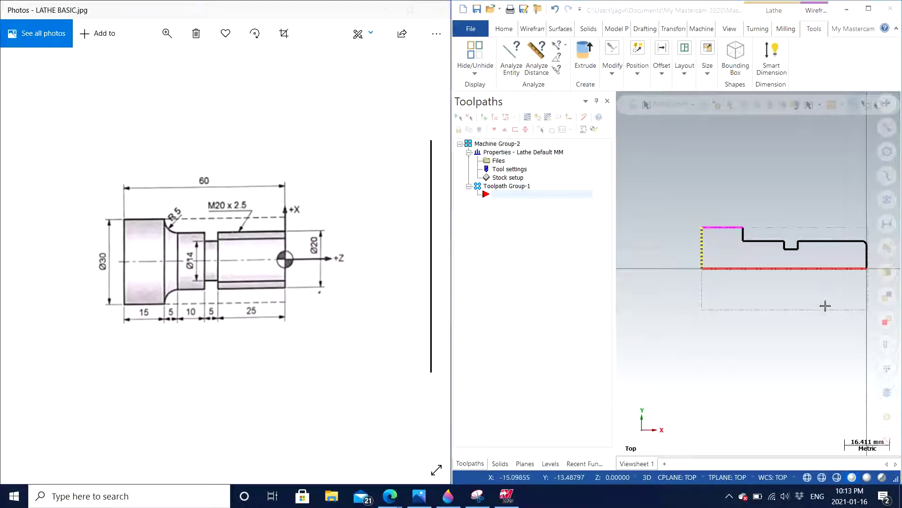
Step: Open Calculator in a small window, multiply 0.75 by 25.4 and close it again
key("super")
type("cal")
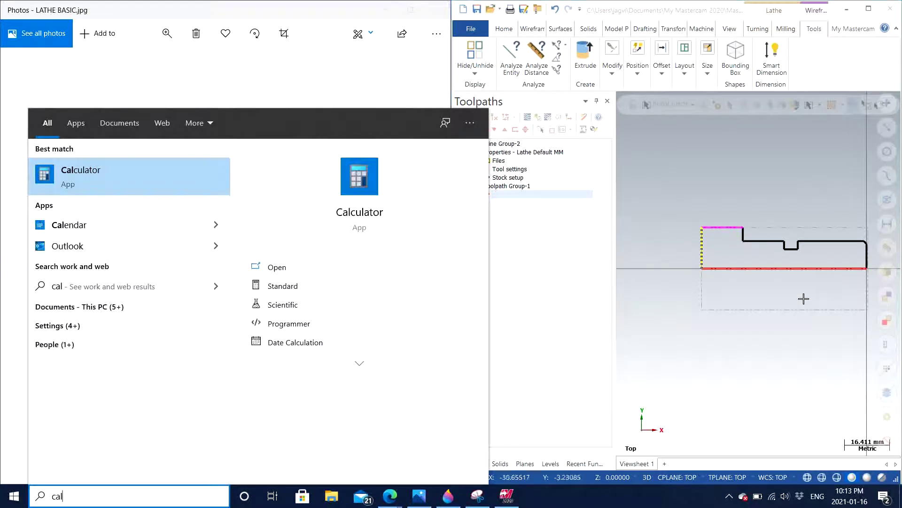
left_click(212, 192)
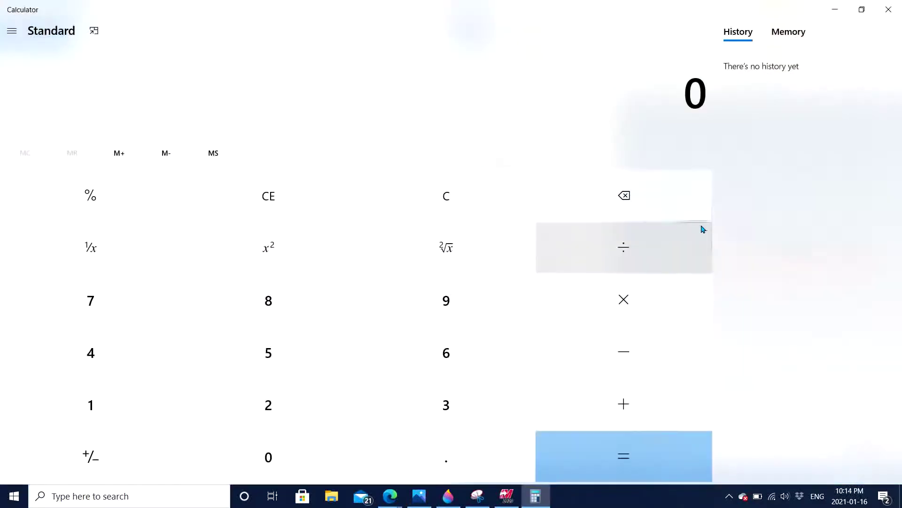
left_click(862, 7)
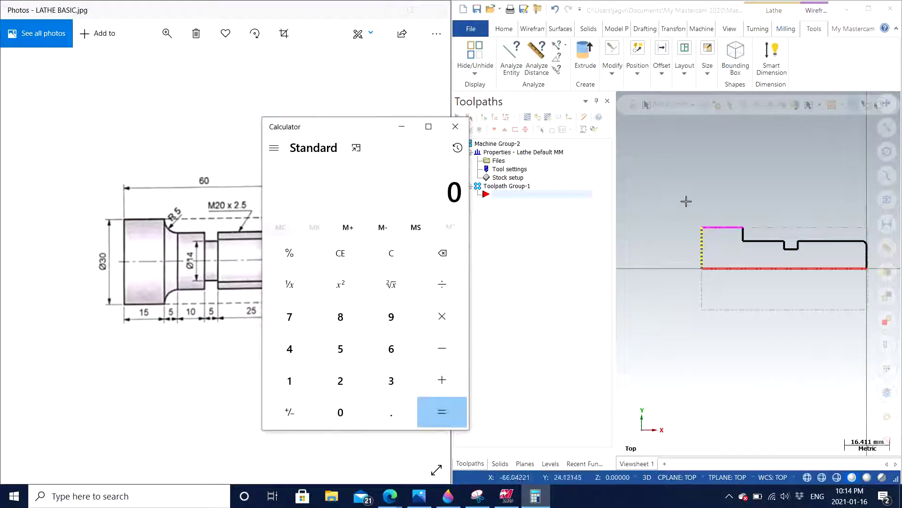
key("period")
type("75")
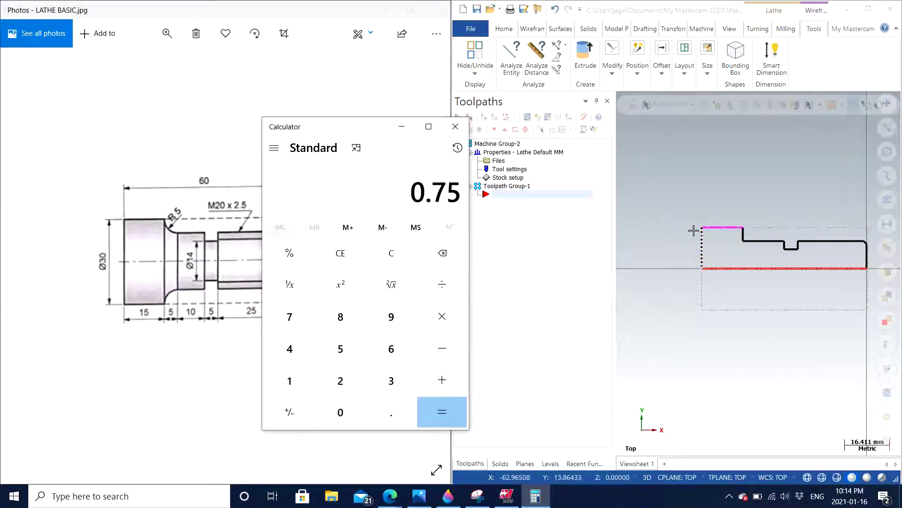
left_click(695, 232)
type("25.4")
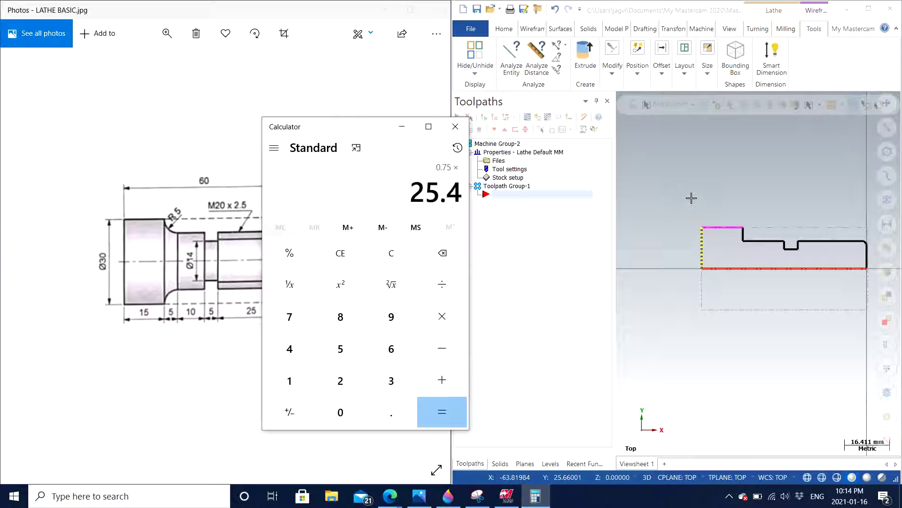
key("Return")
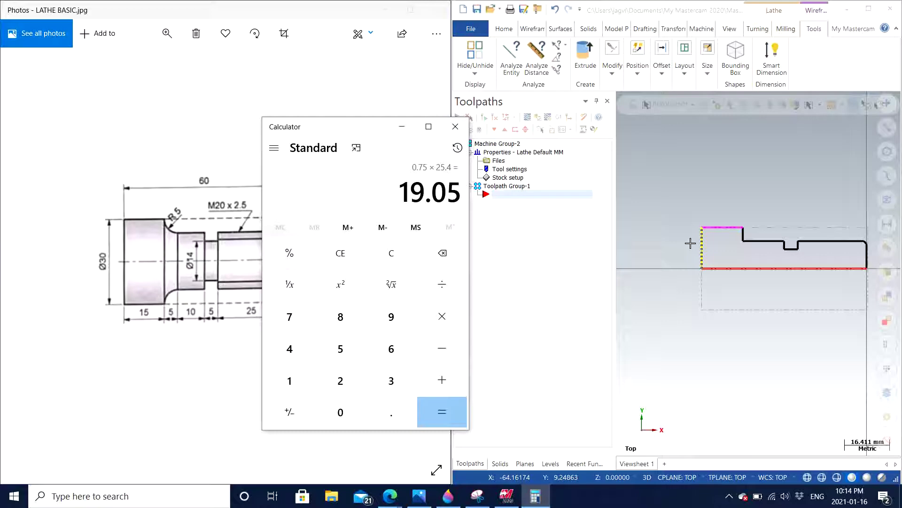
left_click(455, 126)
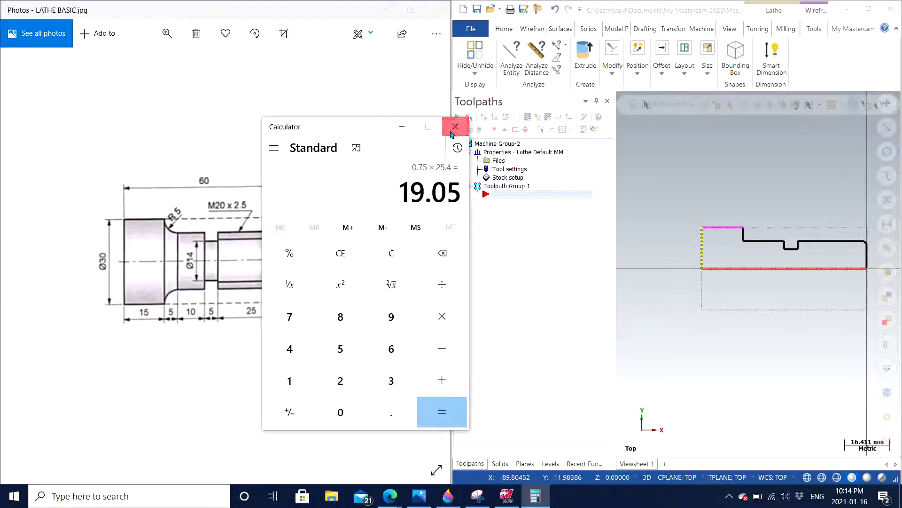
Step: Edit the left spindle stock in the stock setup and set its length to 85 mm
left_click(506, 178)
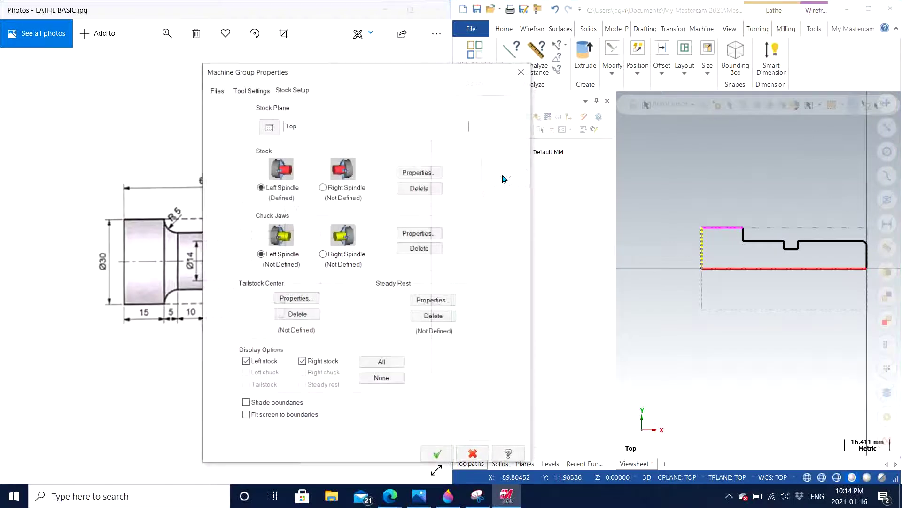
left_click(428, 173)
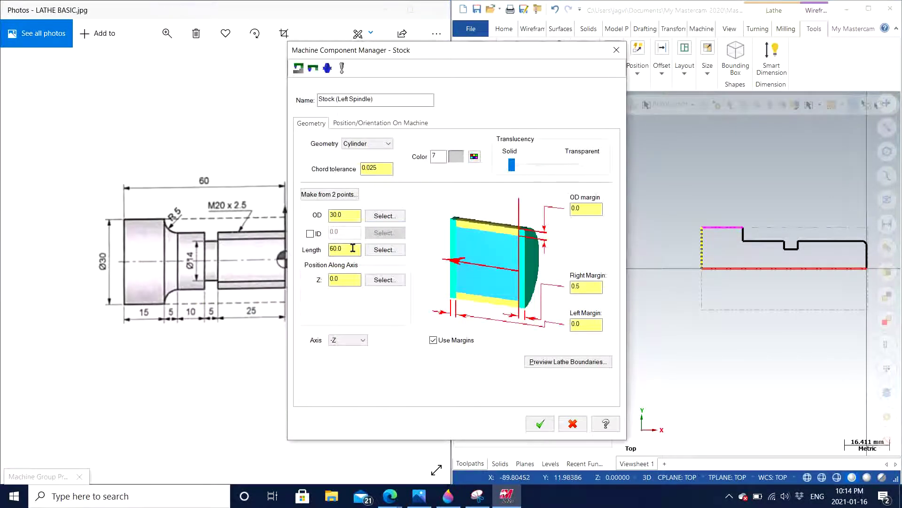
left_click_drag(354, 248, 289, 254)
type("85")
key("Return")
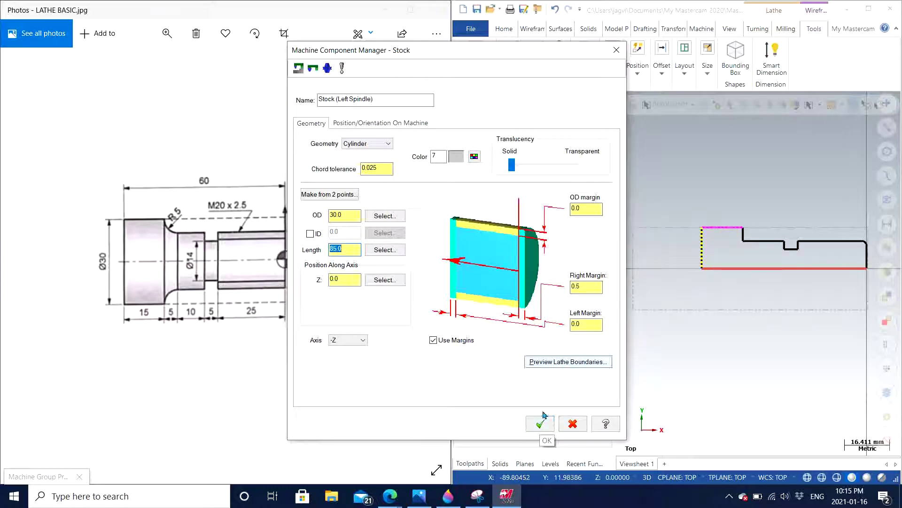
Step: Set the stock's right margin to 1 mm and accept both the stock definition and the machine group properties
left_click(587, 286)
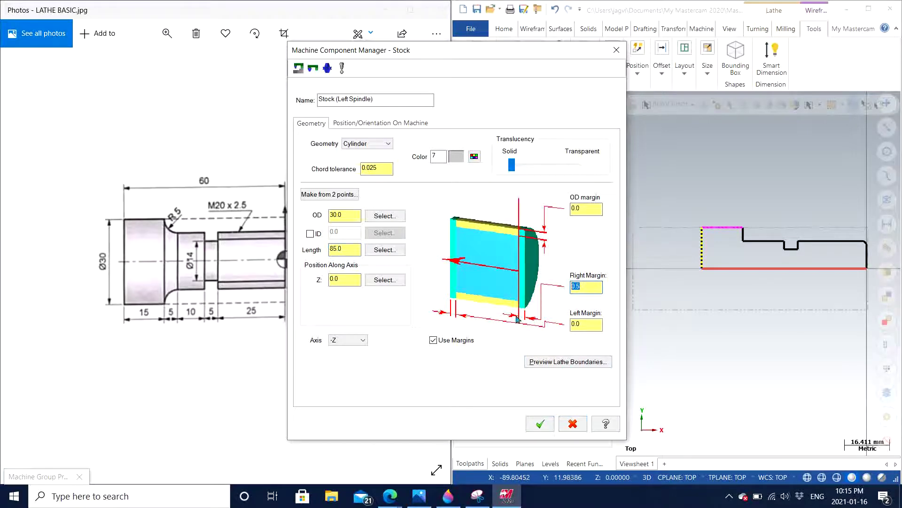
type("1")
key("Return")
left_click(540, 423)
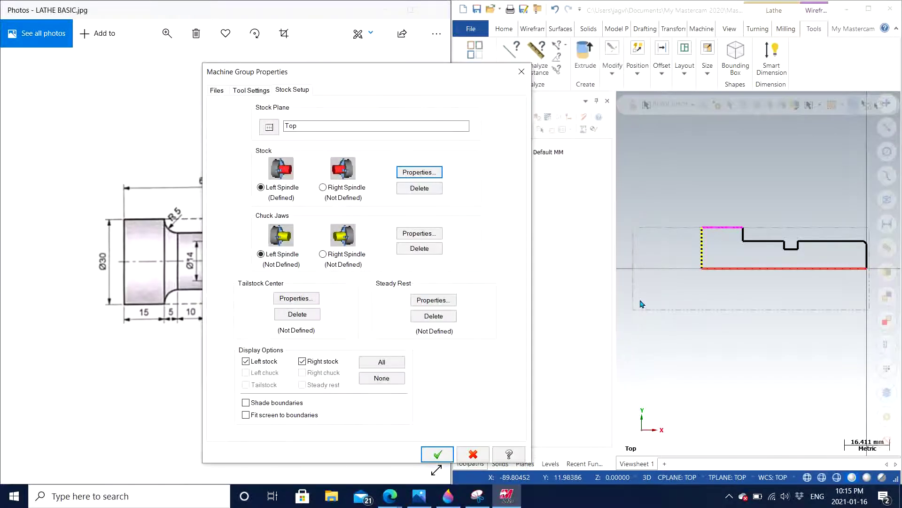
left_click(438, 453)
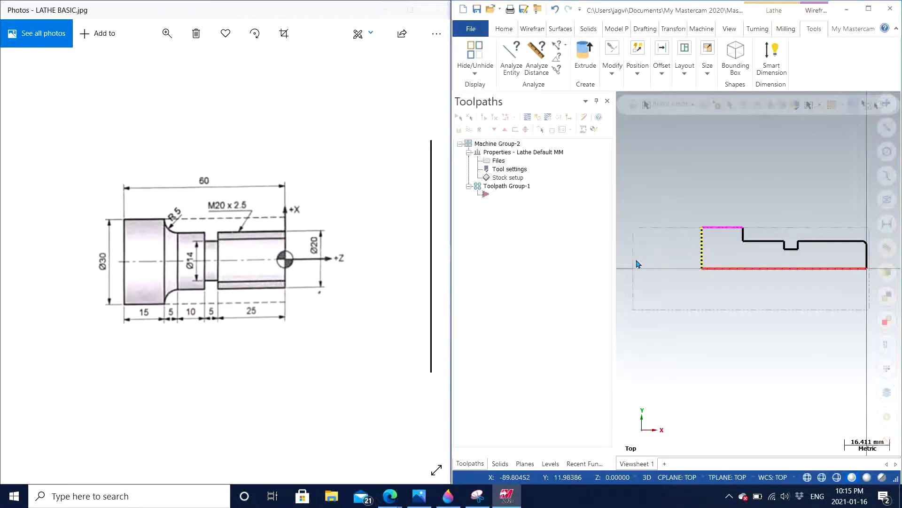
scroll(720, 277, "down", 1)
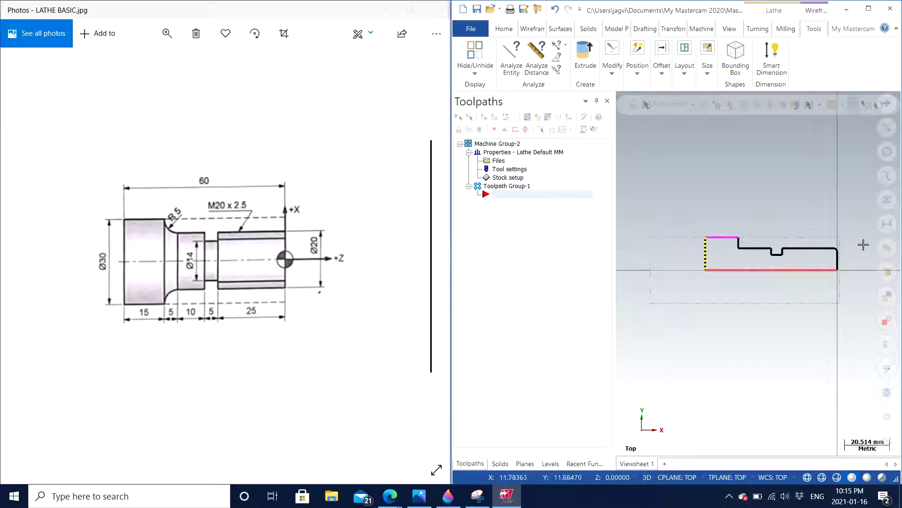
scroll(855, 245, "up", 1)
scroll(854, 245, "down", 1)
scroll(851, 246, "up", 1)
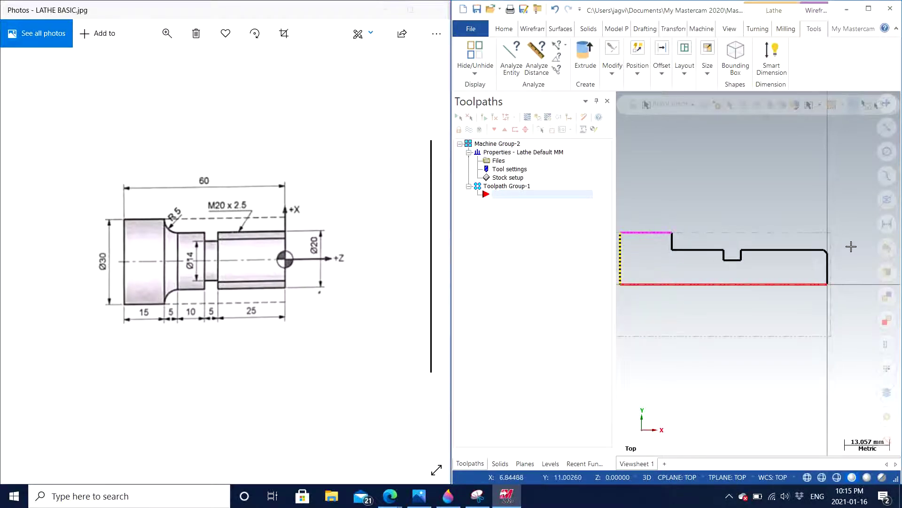
Step: Start a lathe Face toolpath in the new machine group
scroll(837, 256, "up", 1)
scroll(838, 256, "up", 3)
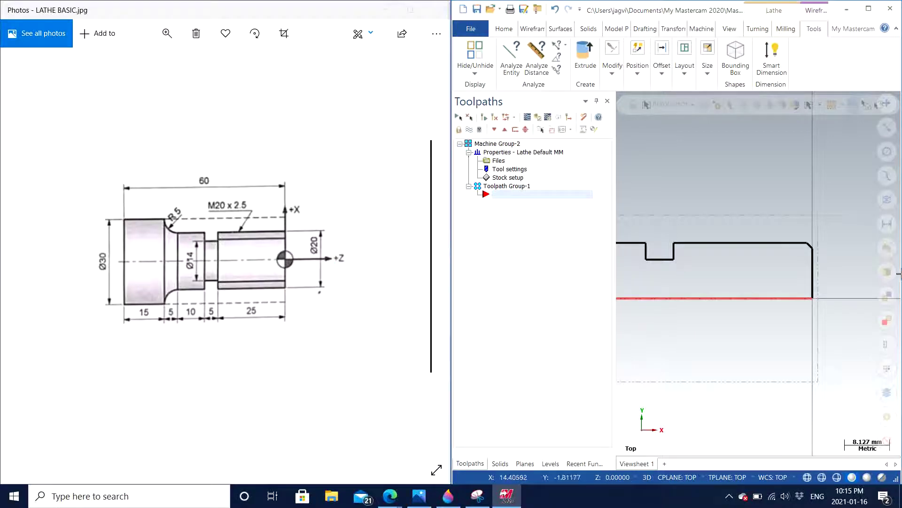
scroll(736, 217, "down", 5)
scroll(681, 201, "up", 1)
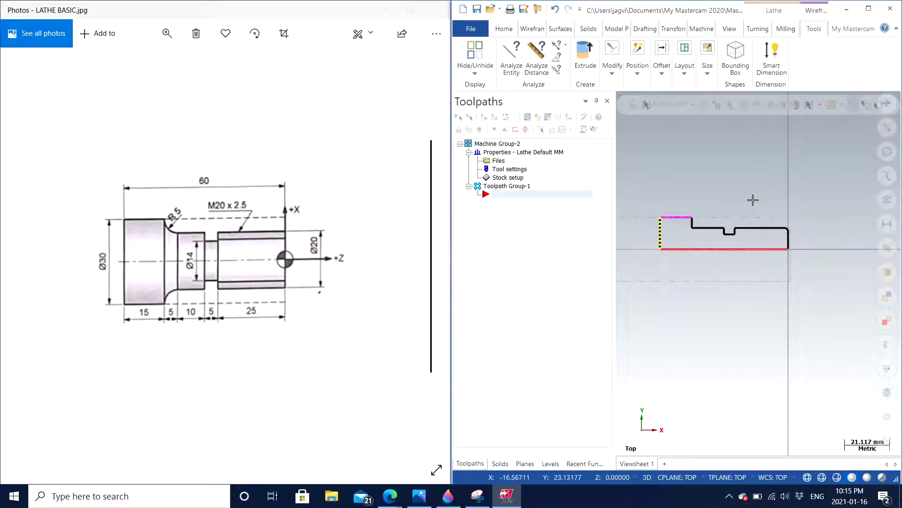
left_click(753, 29)
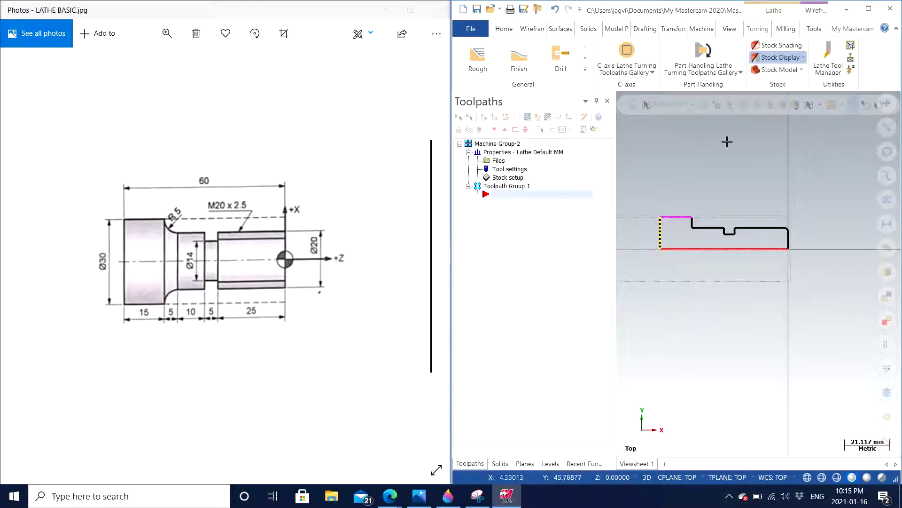
left_click(585, 71)
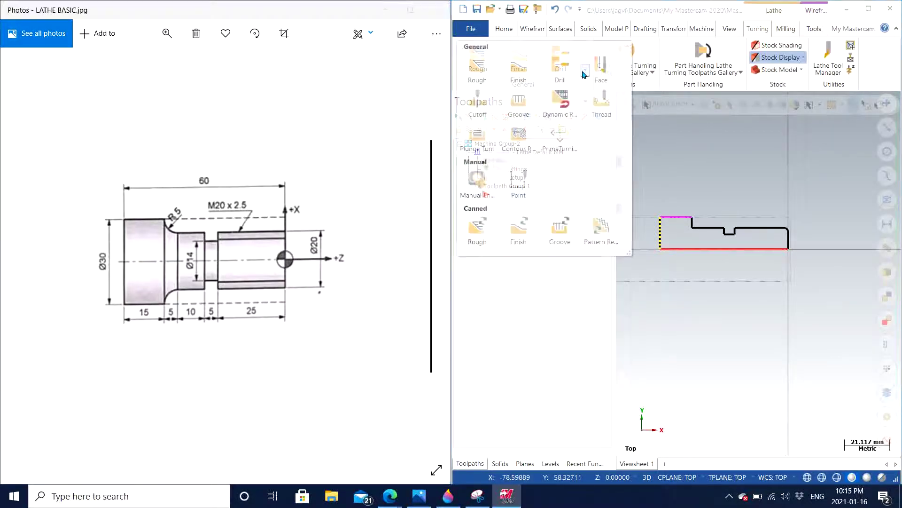
left_click(609, 75)
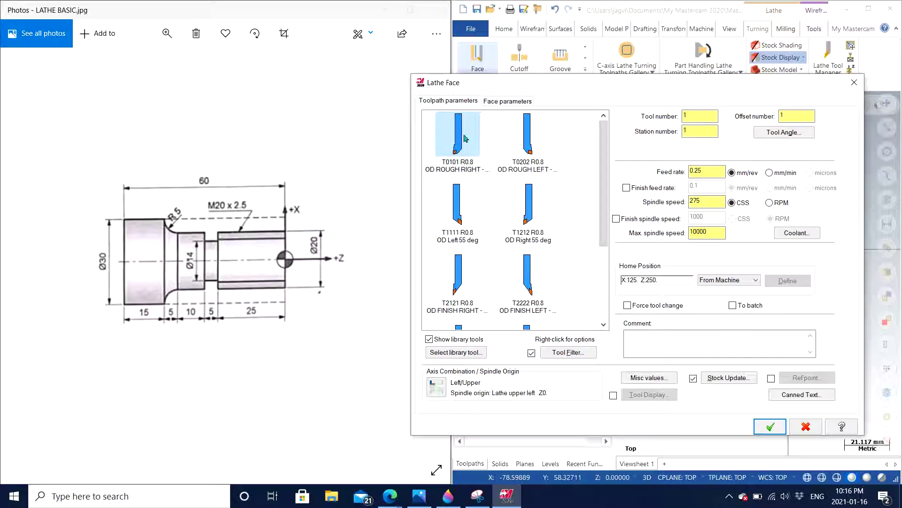
Step: Review the insert and holder definition of the T0101 OD rough right tool and select it for the facing operation
mouse_move(465, 138)
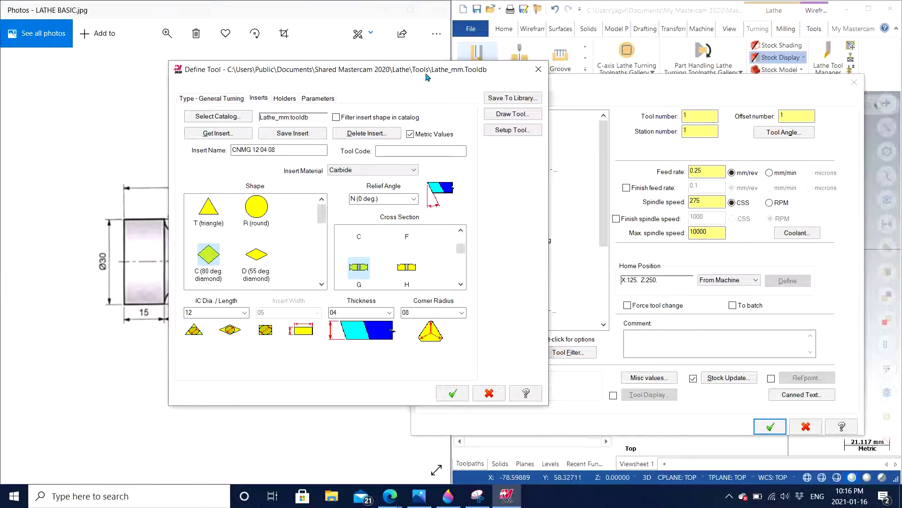
left_click_drag(427, 74, 281, 71)
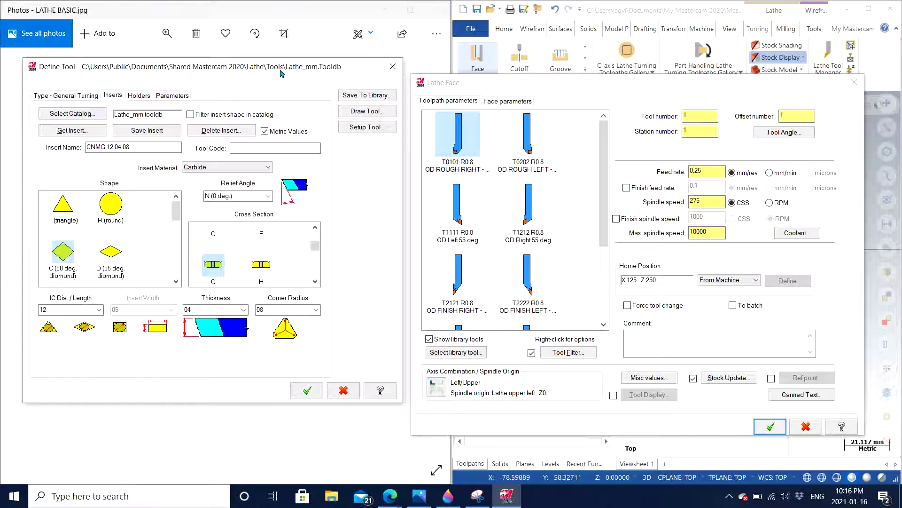
left_click(132, 98)
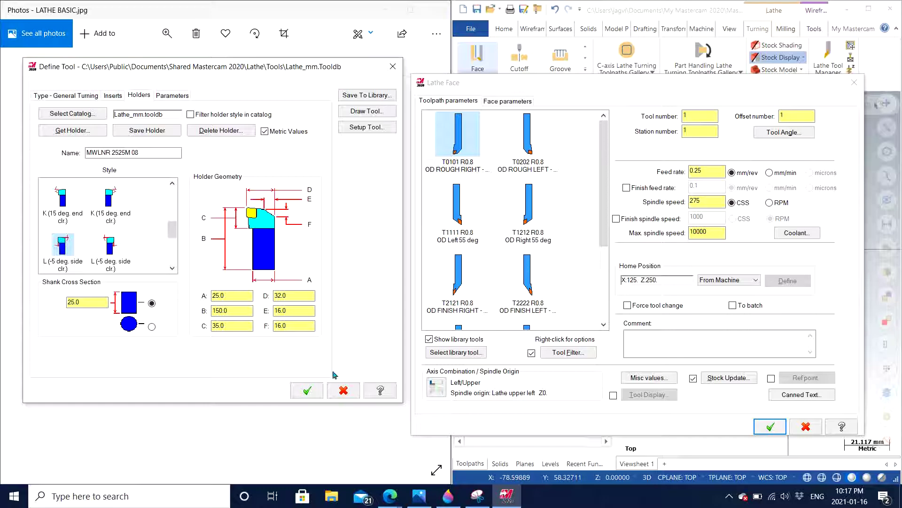
left_click(308, 390)
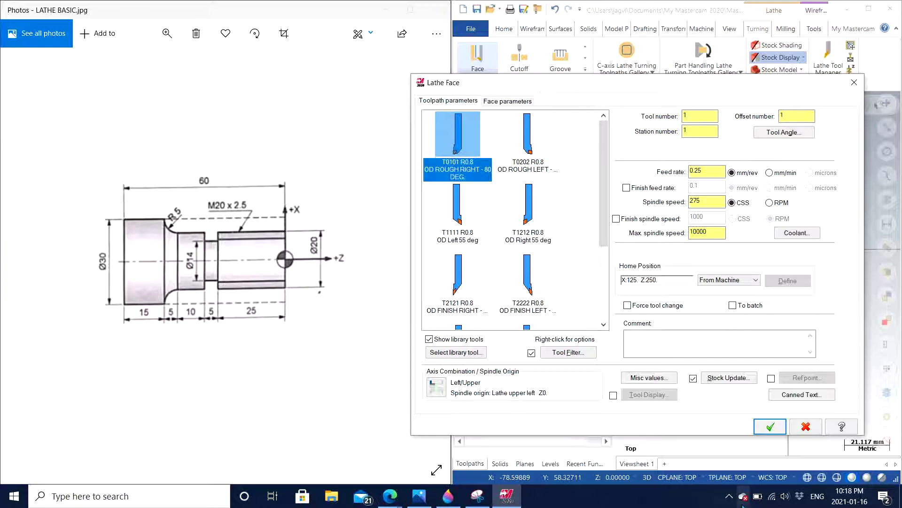
left_click(729, 496)
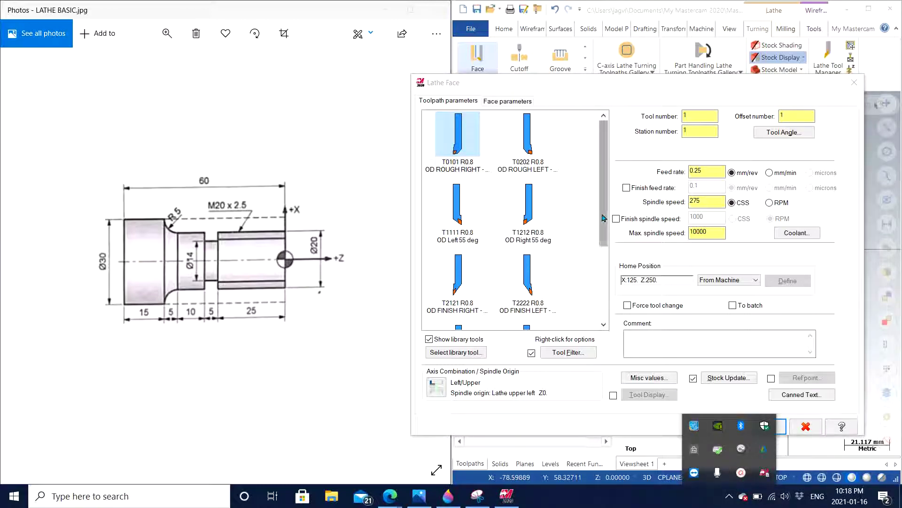
left_click(470, 134)
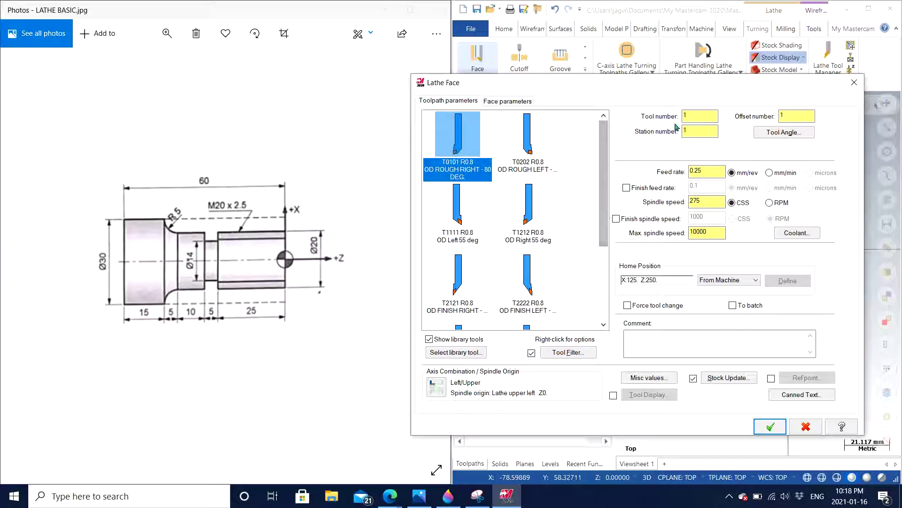
double_click(700, 114)
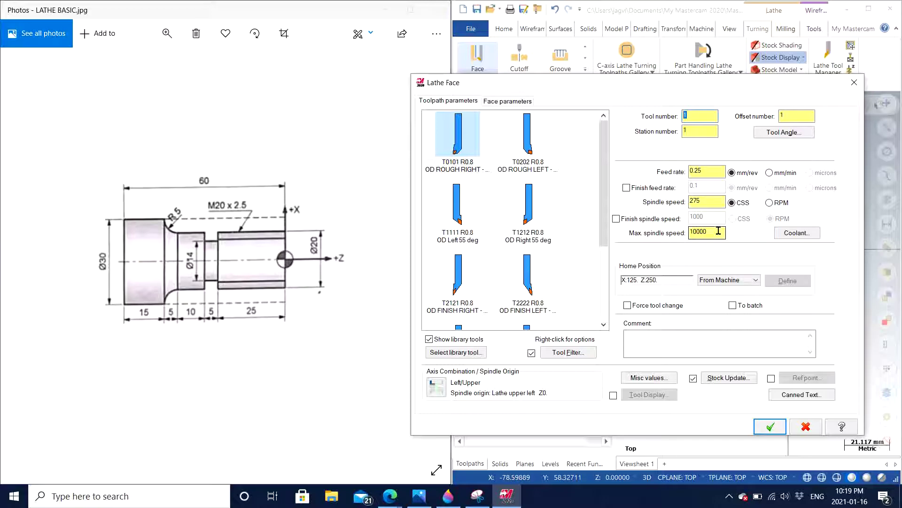
Step: Turn on flood coolant for the facing operation
left_click(800, 233)
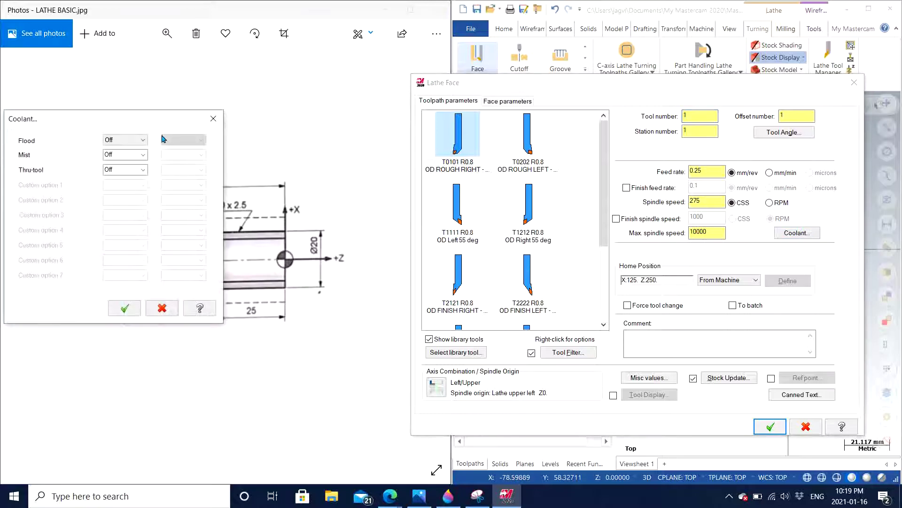
left_click(128, 140)
left_click(125, 155)
left_click(124, 308)
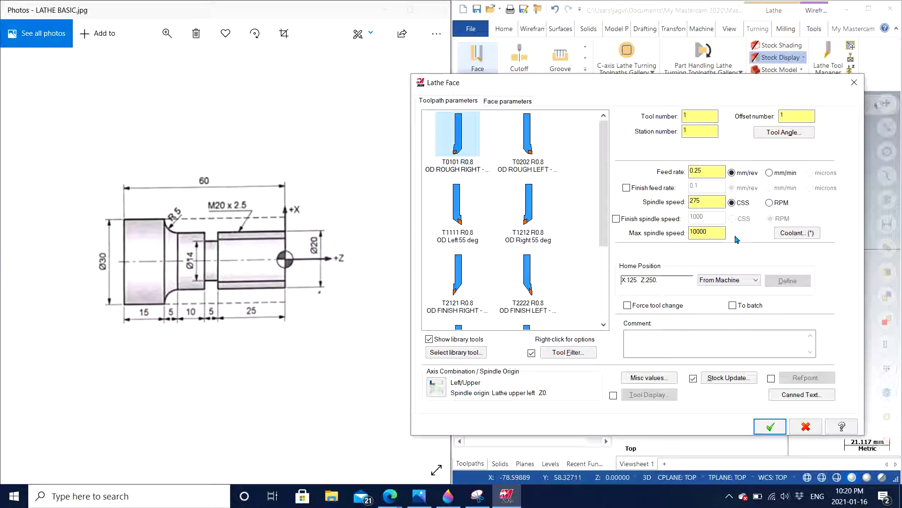
Step: Set the facing operation's spindle speed to 400
left_click_drag(724, 233, 671, 236)
double_click(698, 201)
type("400")
double_click(700, 201)
Step: Set the facing entry amount to 1.0 mm and generate the facing toolpath
left_click(517, 101)
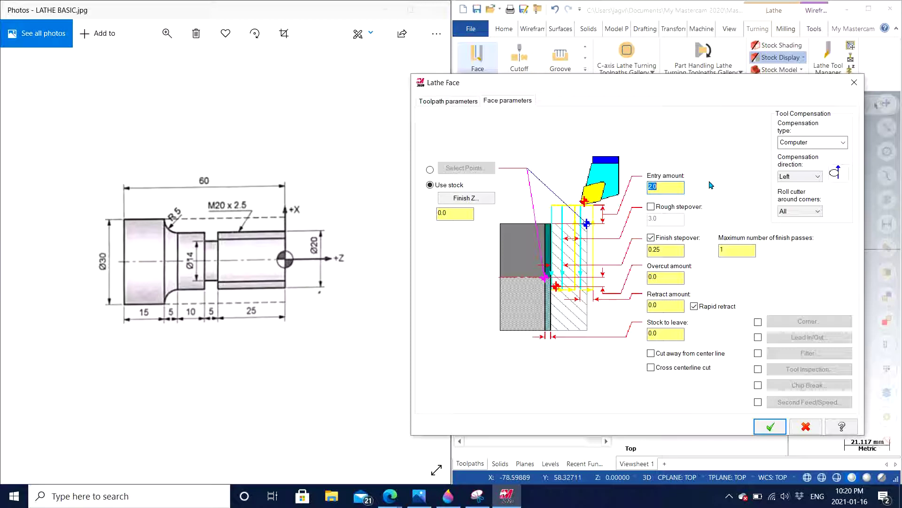
type("1.0")
left_click(770, 426)
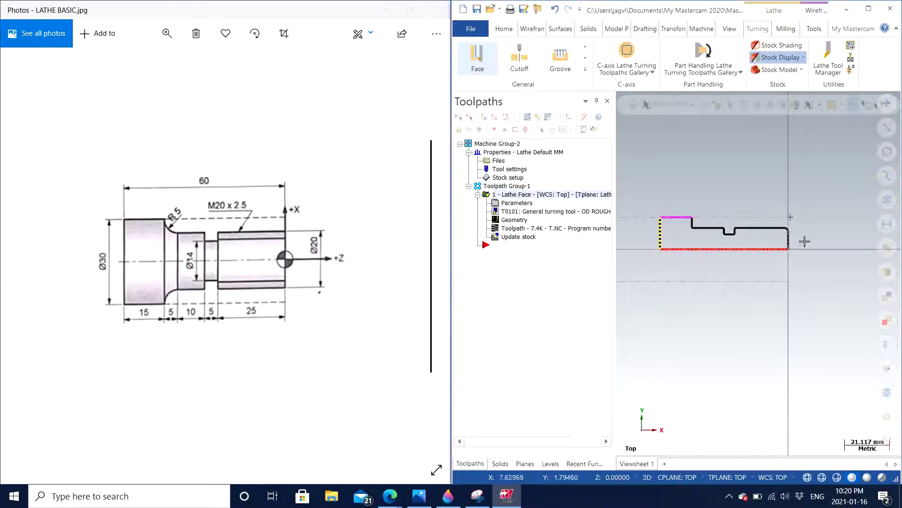
Step: Inspect the faced end of the part, maximize the Mastercam window and frame the whole stock outline
scroll(802, 236, "up", 5)
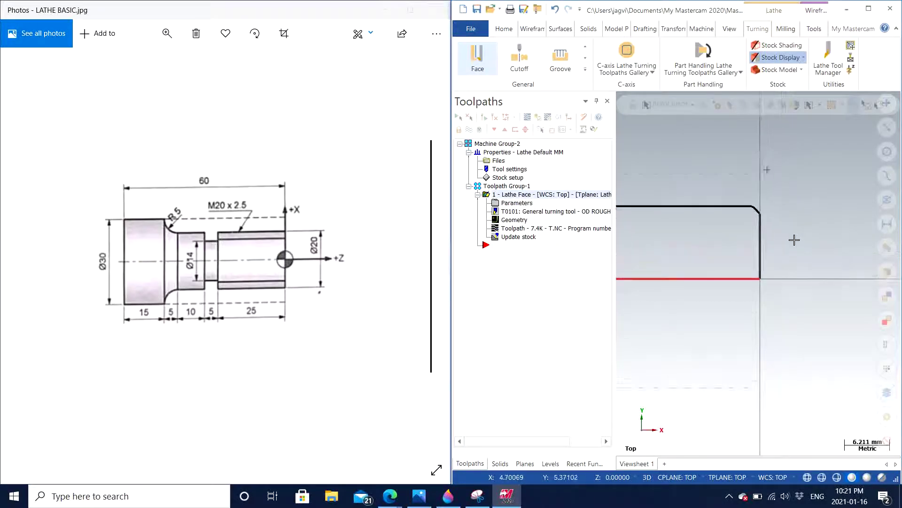
scroll(794, 240, "up", 1)
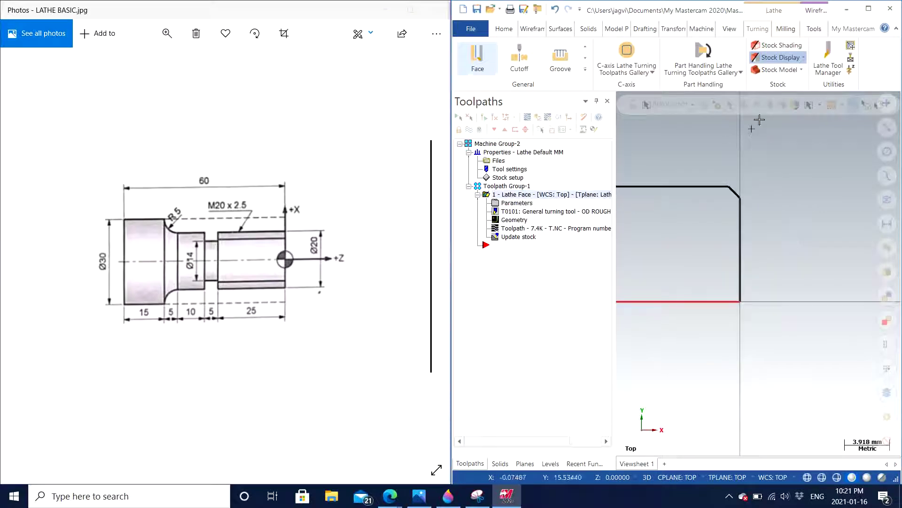
scroll(771, 296, "up", 1)
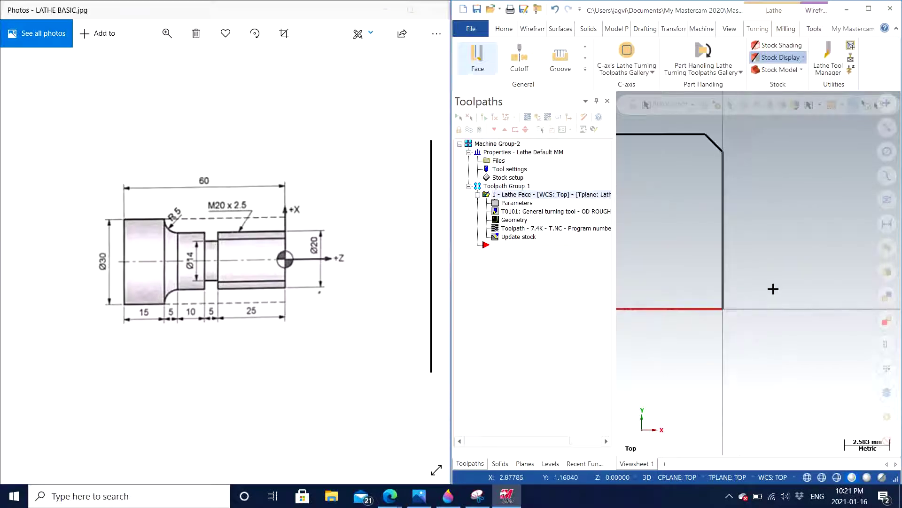
scroll(765, 290, "down", 6)
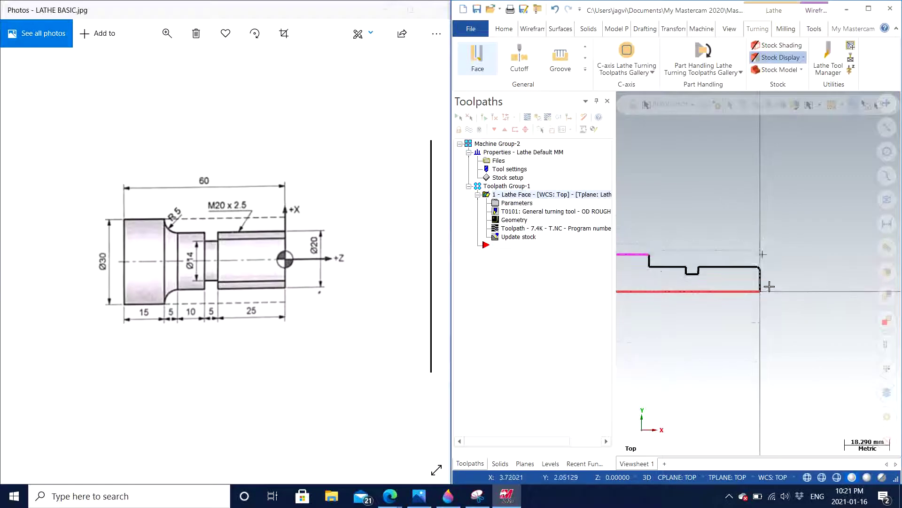
scroll(770, 286, "down", 1)
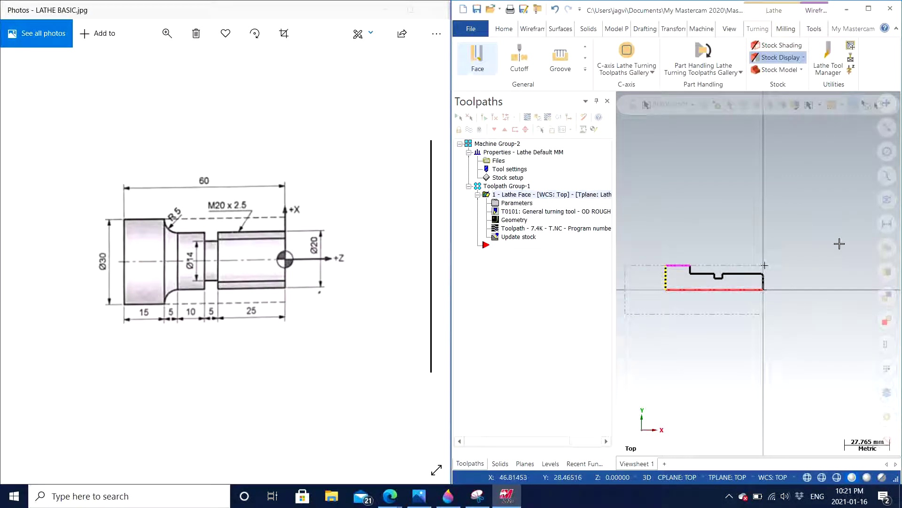
left_click(868, 8)
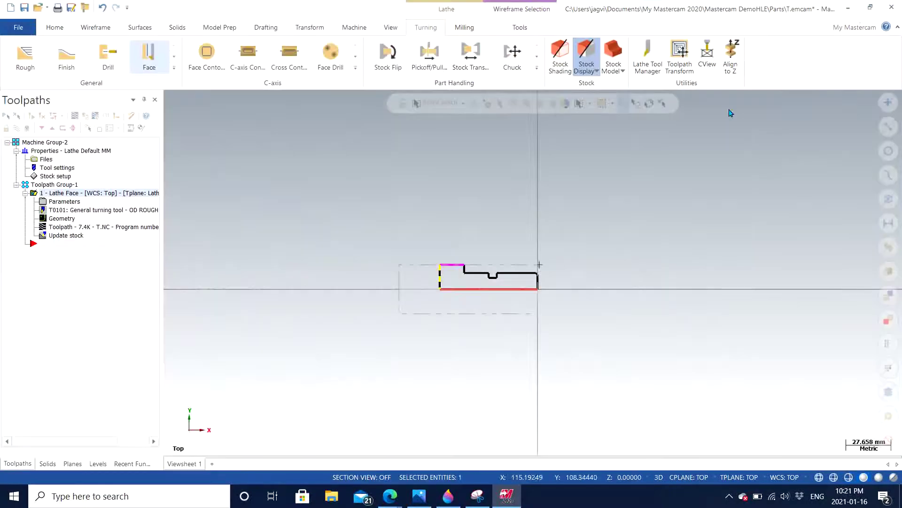
scroll(527, 269, "up", 2)
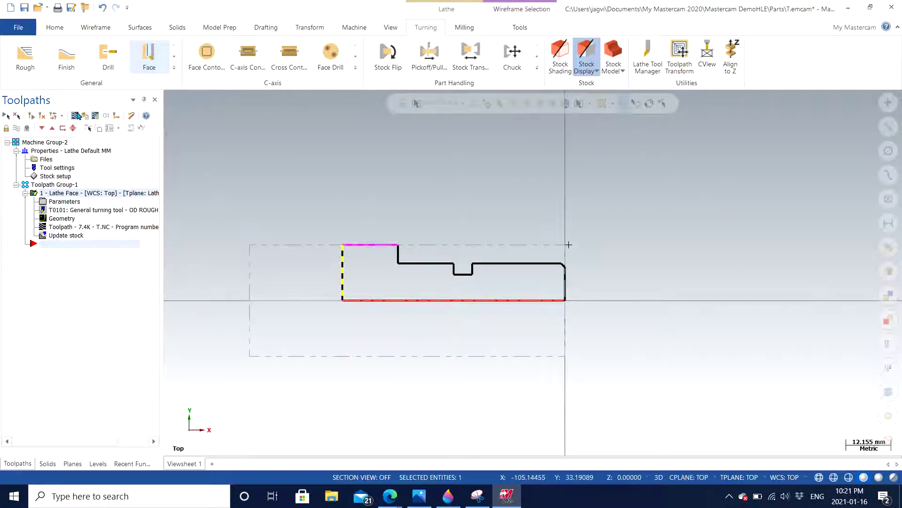
Step: Backplot the facing toolpath at an adjusted playback speed and close the backplot
left_click(74, 118)
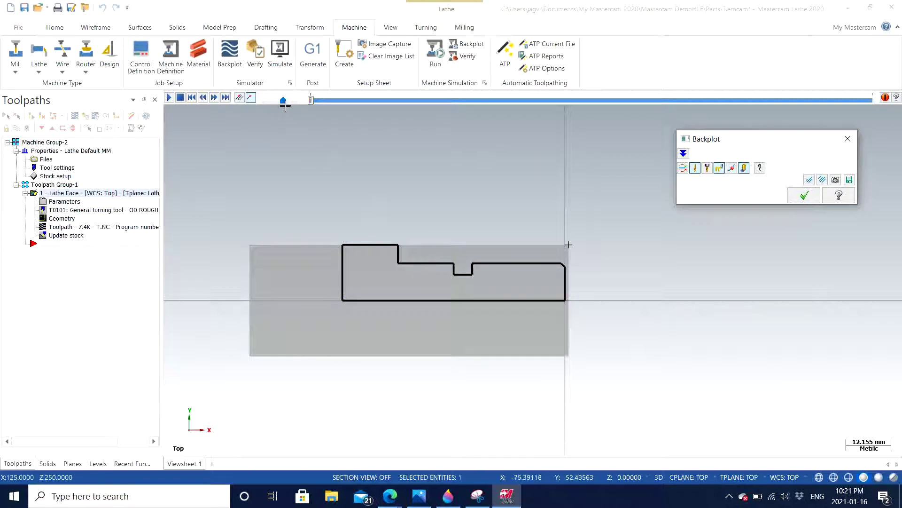
left_click_drag(282, 100, 276, 102)
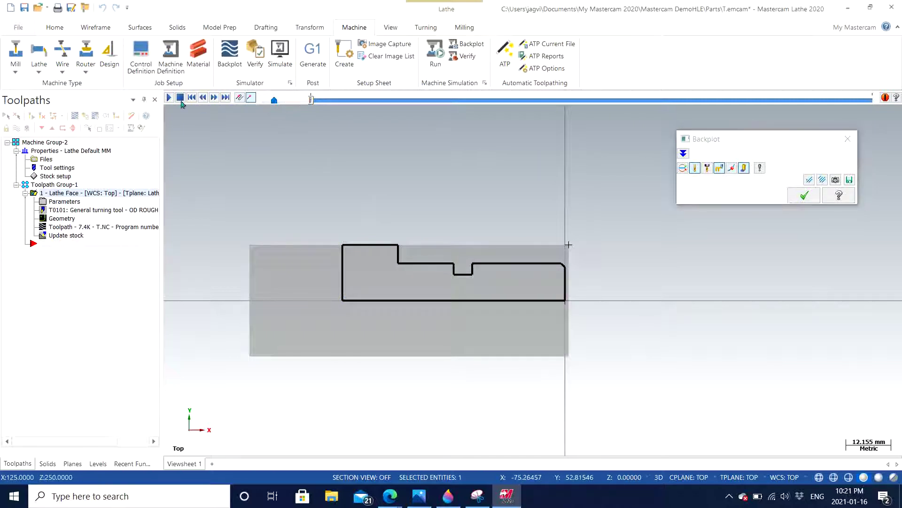
left_click(168, 97)
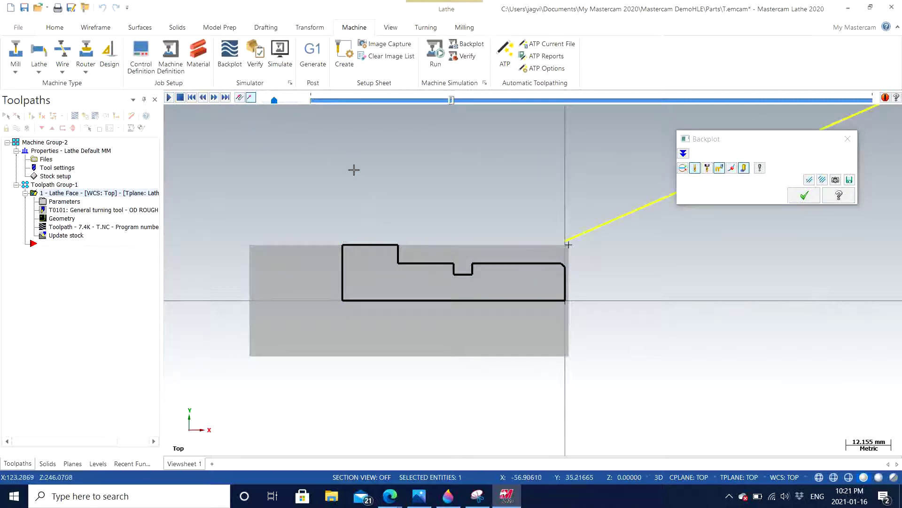
left_click(718, 143)
left_click_drag(718, 144, 392, 159)
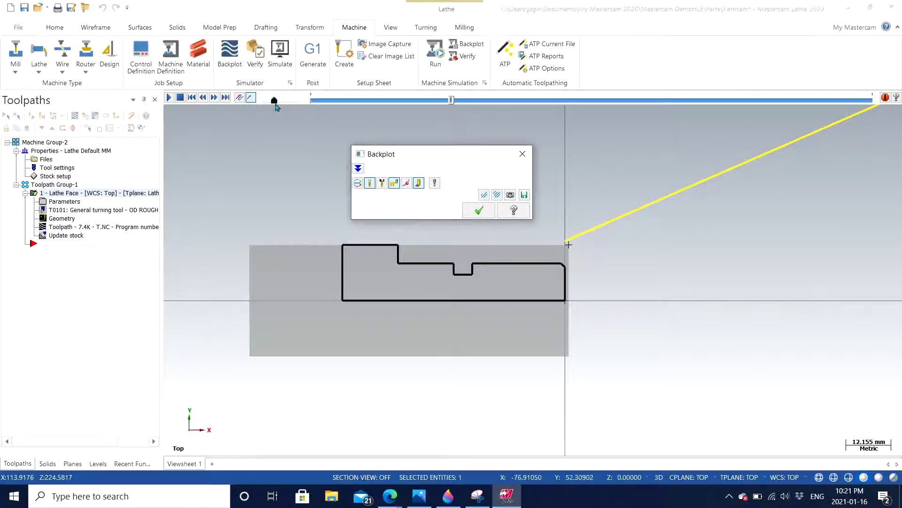
mouse_move(276, 104)
left_mouse_down()
mouse_move(295, 103)
mouse_move(264, 113)
mouse_move(279, 109)
left_mouse_up()
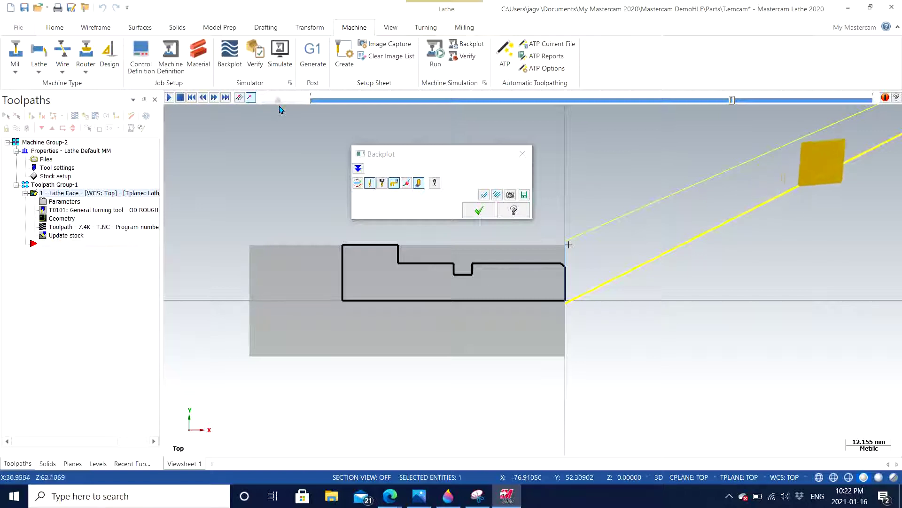
left_click_drag(278, 101, 286, 101)
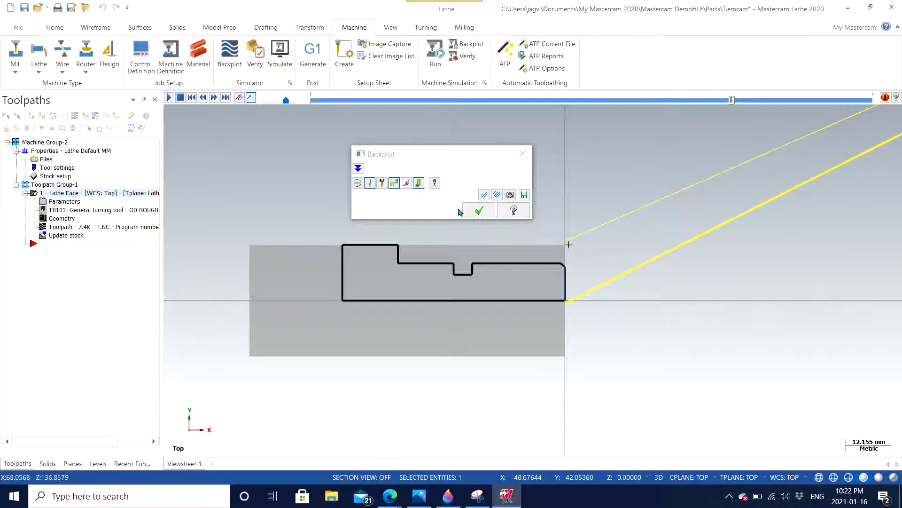
left_click(479, 211)
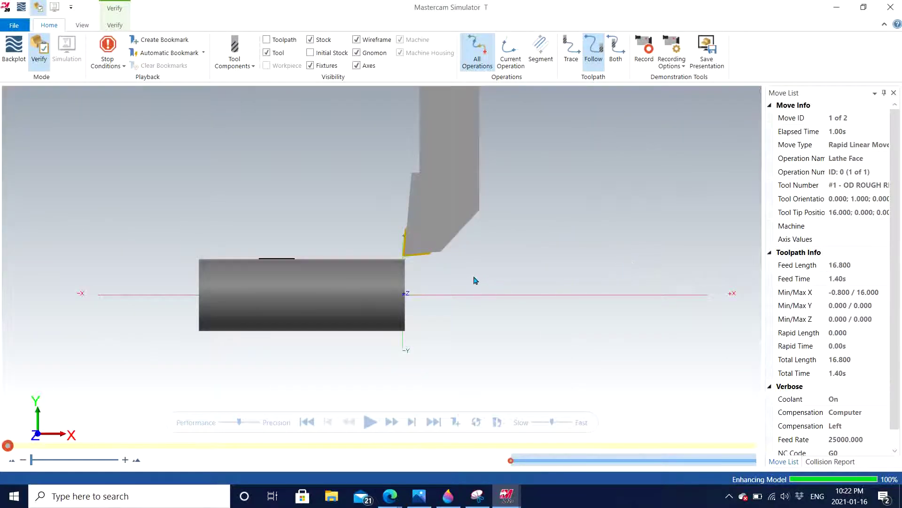
Step: Show the facing operation's Verify simulation in an isometric view
middle_click_drag(467, 282, 474, 302)
scroll(474, 302, "up", 2)
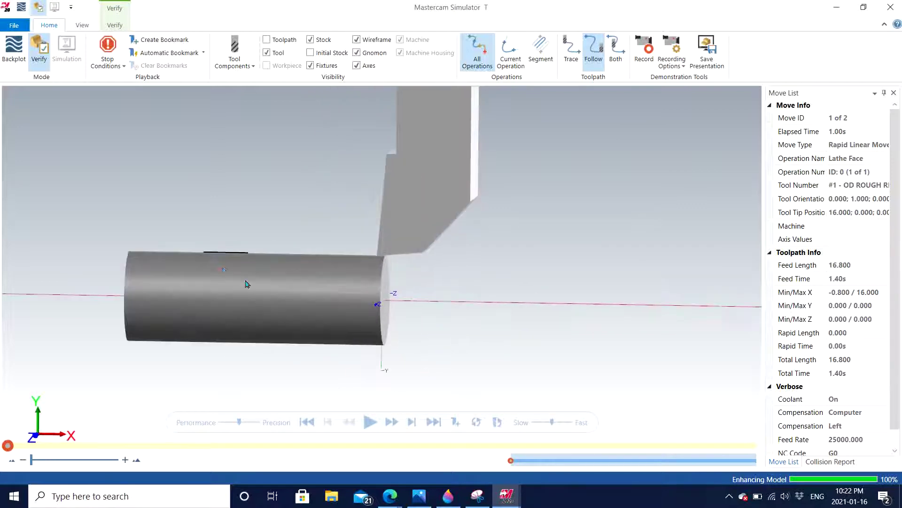
right_click(212, 260)
left_click(253, 335)
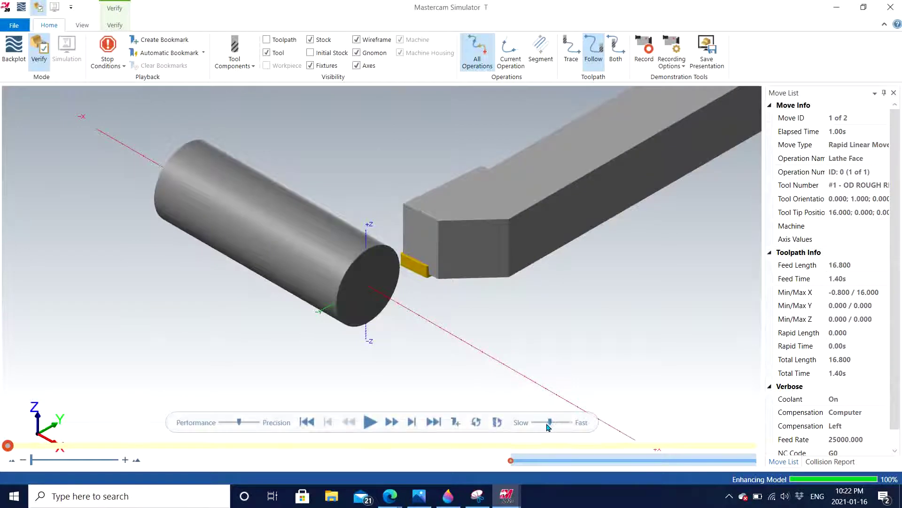
Step: Slow down the simulation playback and set it to stop on a collision
left_click_drag(547, 425, 540, 427)
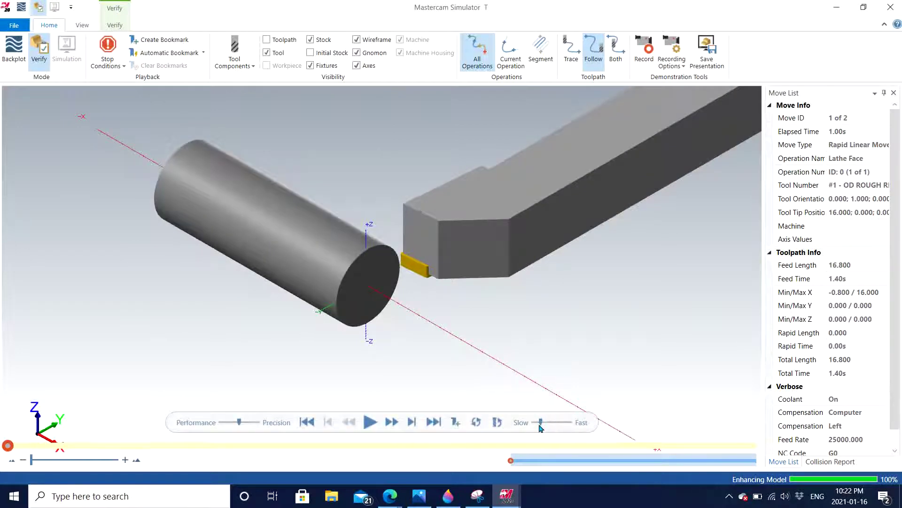
left_click(107, 68)
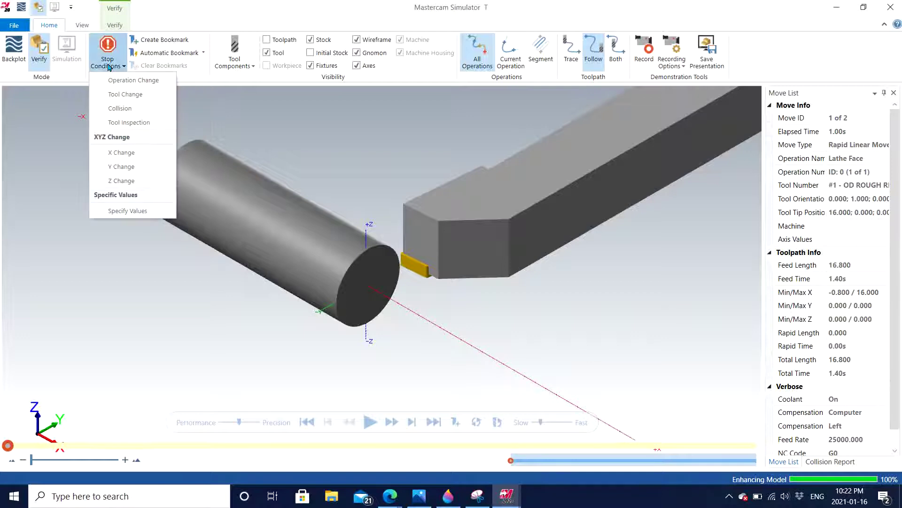
left_click(121, 109)
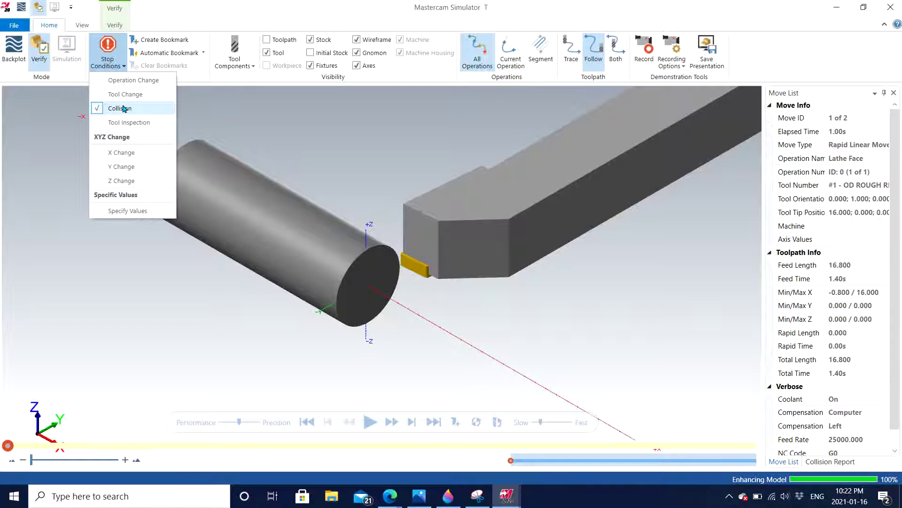
Step: Play the facing operation's Verify simulation from the Top (WCS) view
left_click(249, 110)
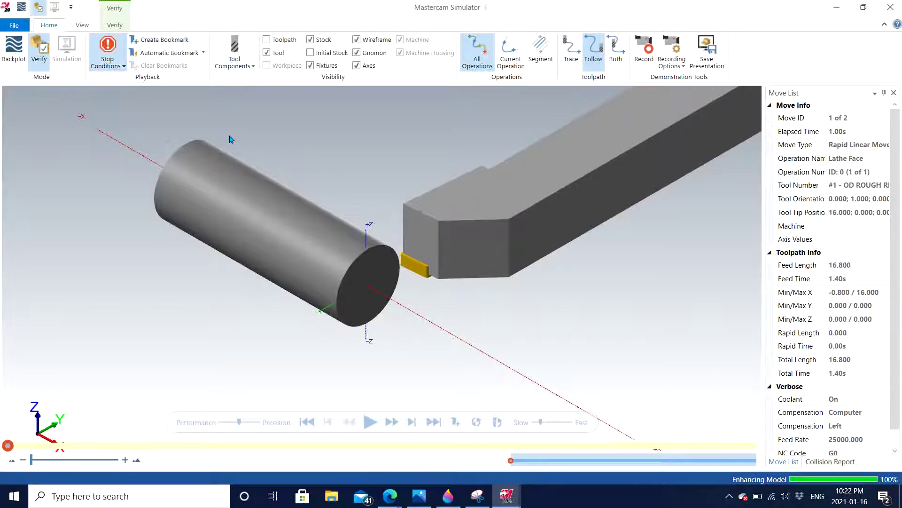
left_click(114, 25)
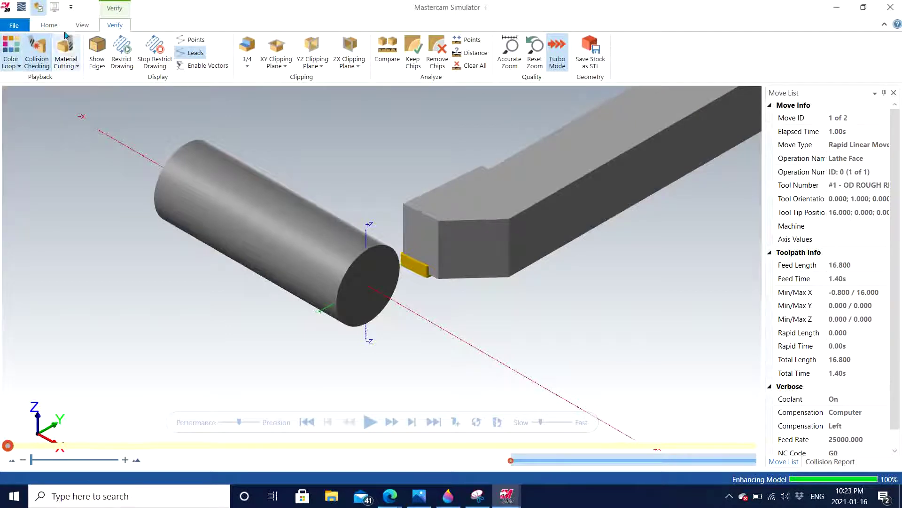
left_click(49, 25)
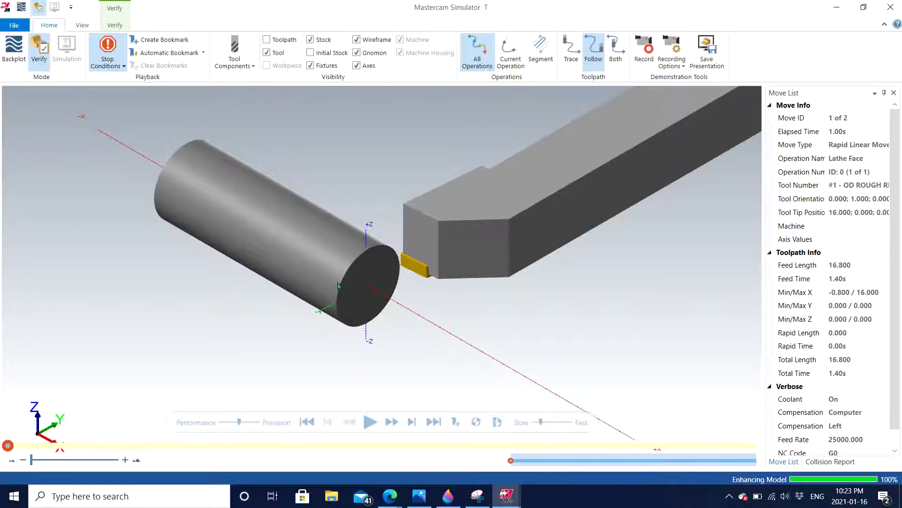
right_click(231, 263)
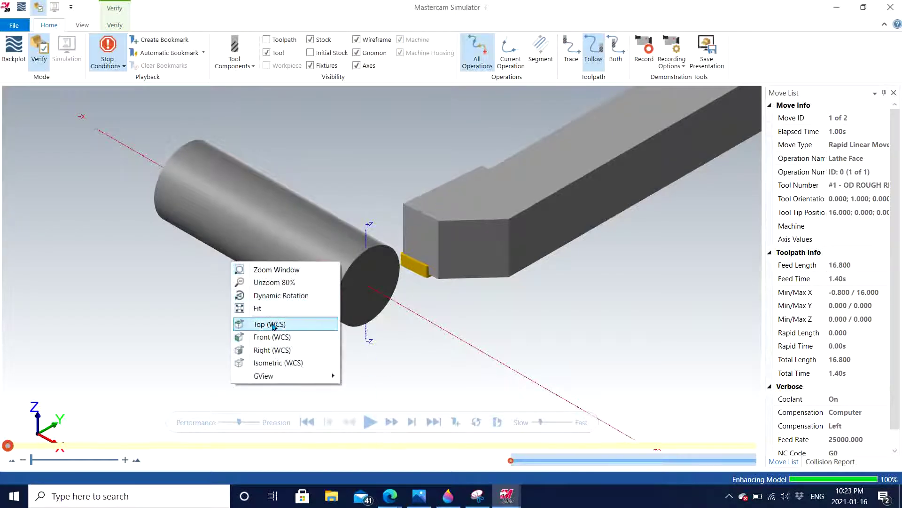
left_click(273, 325)
left_click(371, 422)
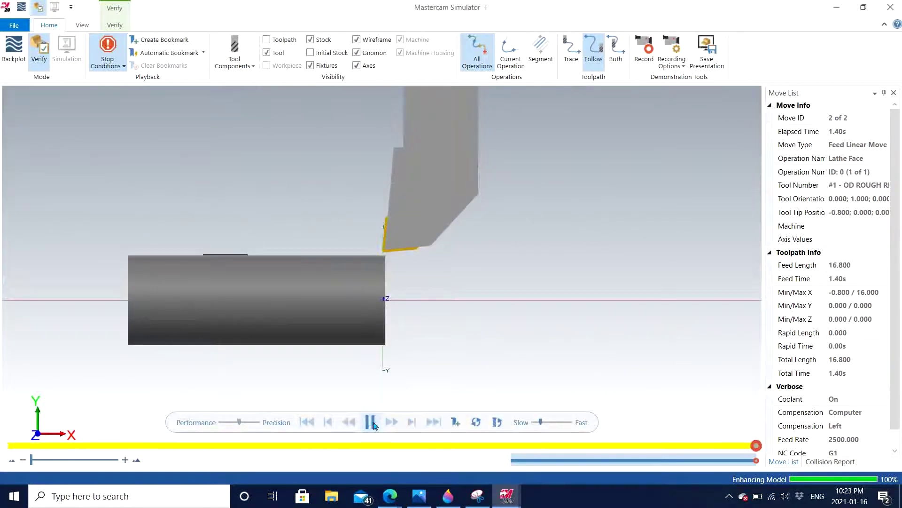
Step: Examine the faced end, the cutting insert and the dark line along the stock from several angles, and close the simulator
scroll(403, 325, "up", 4)
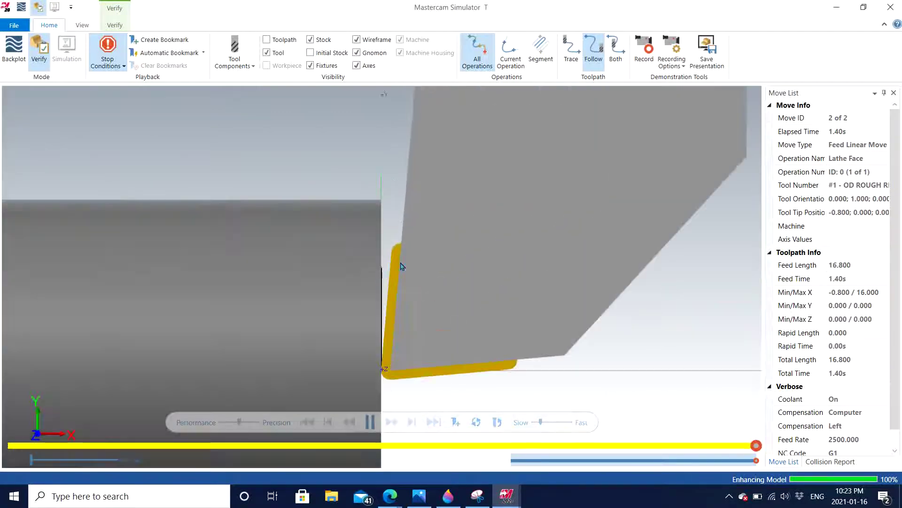
middle_click_drag(479, 261, 453, 279)
scroll(453, 280, "down", 3)
middle_click_drag(586, 359, 489, 279)
middle_click_drag(589, 334, 463, 286)
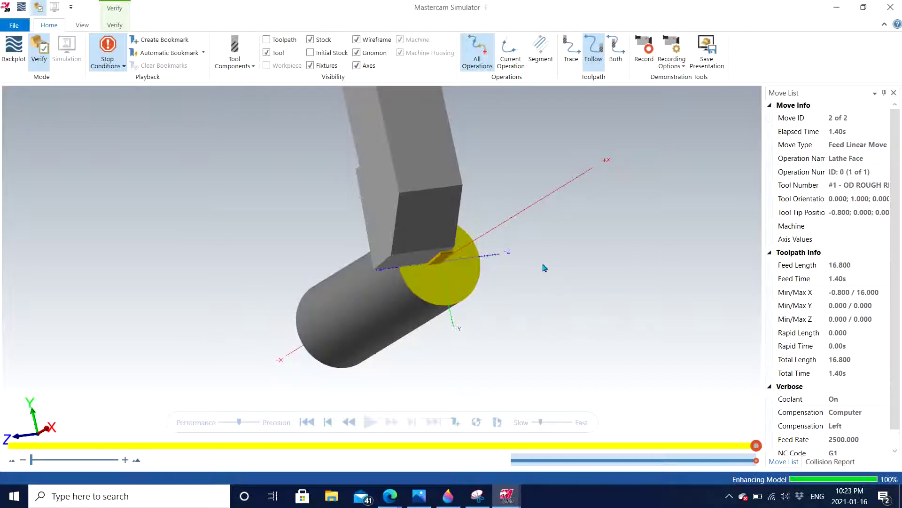
mouse_move(543, 256)
middle_mouse_down()
mouse_move(534, 250)
mouse_move(550, 257)
middle_mouse_up()
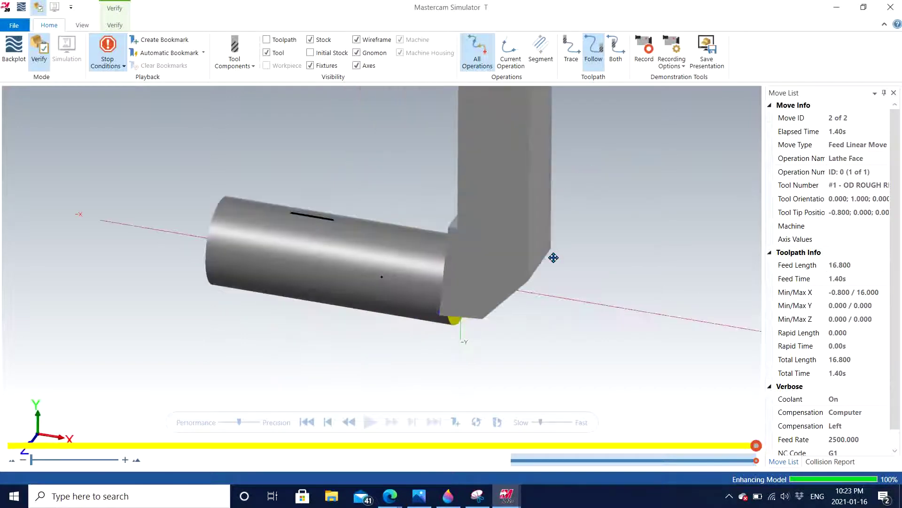
scroll(302, 214, "up", 5)
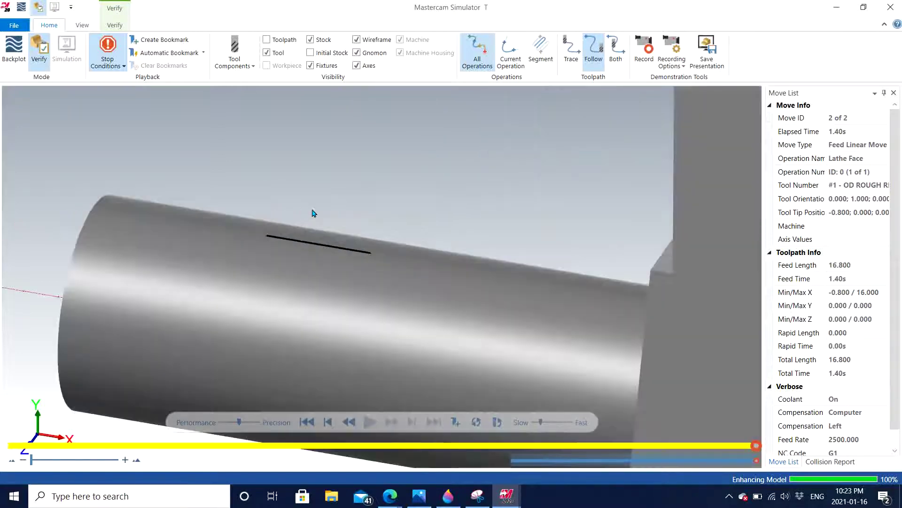
scroll(378, 207, "down", 3)
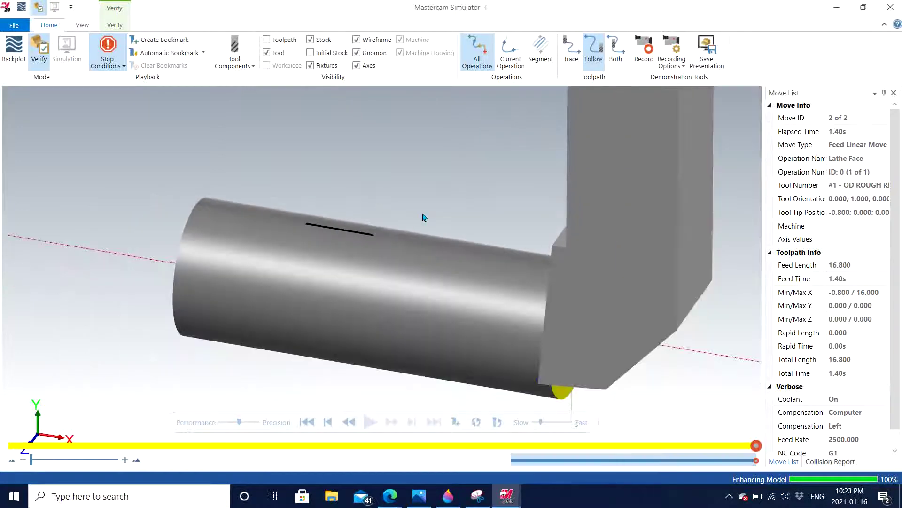
mouse_move(424, 217)
middle_mouse_down()
mouse_move(421, 201)
mouse_move(427, 213)
middle_mouse_up()
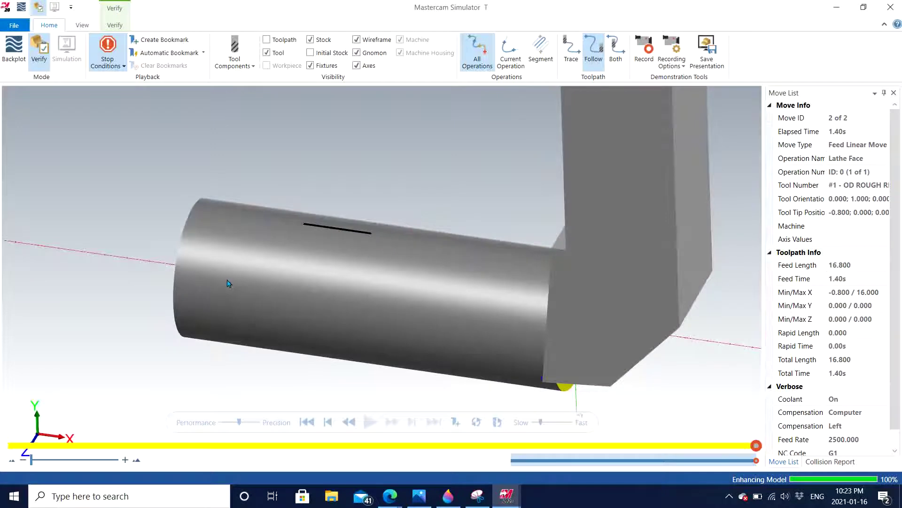
scroll(386, 225, "up", 3)
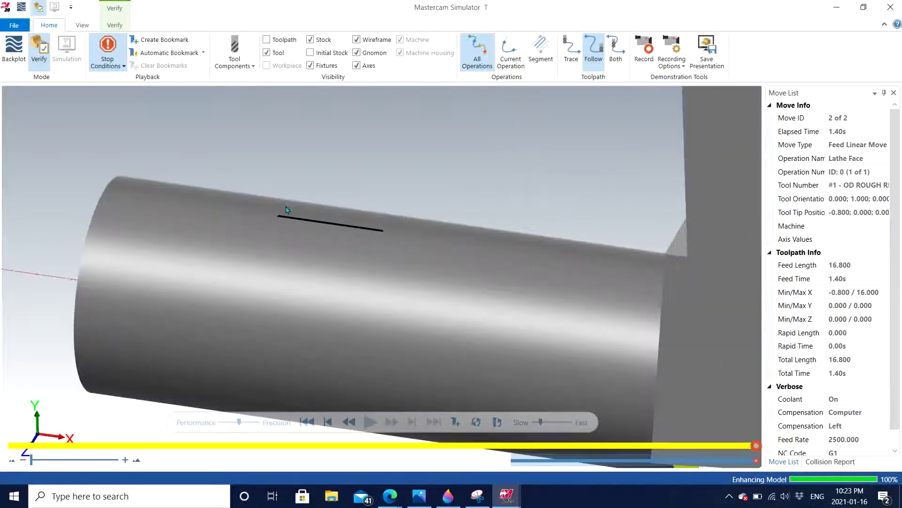
scroll(323, 231, "down", 5)
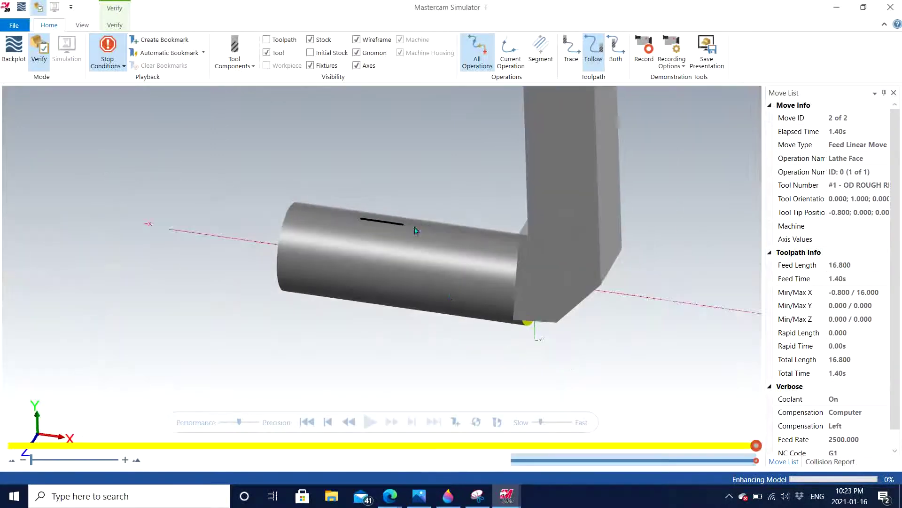
middle_click_drag(324, 233, 460, 279)
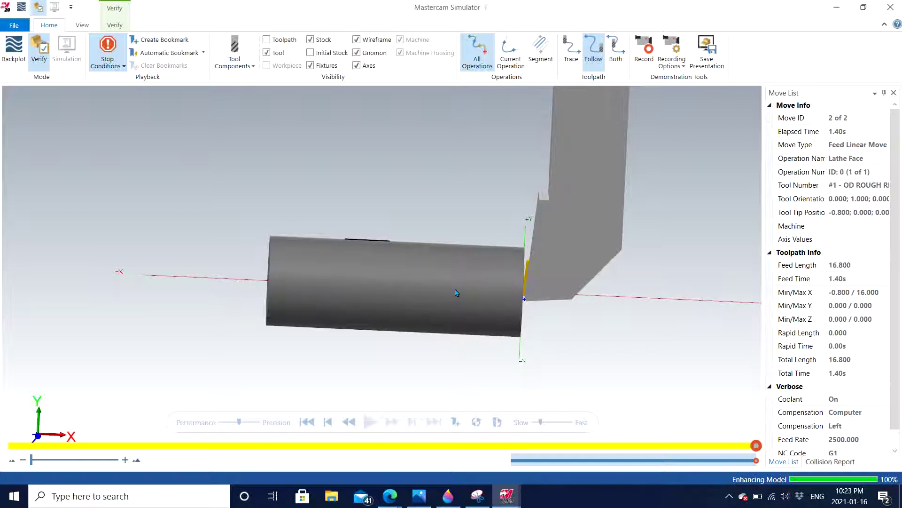
left_click(890, 8)
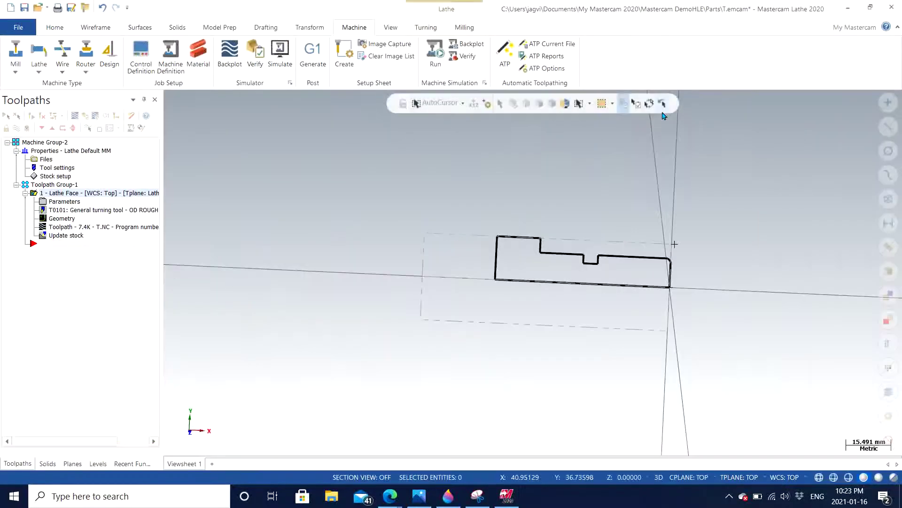
Step: Enlarge the outside diameter of the left spindle stock in the stock setup and accept the machine group properties
double_click(50, 177)
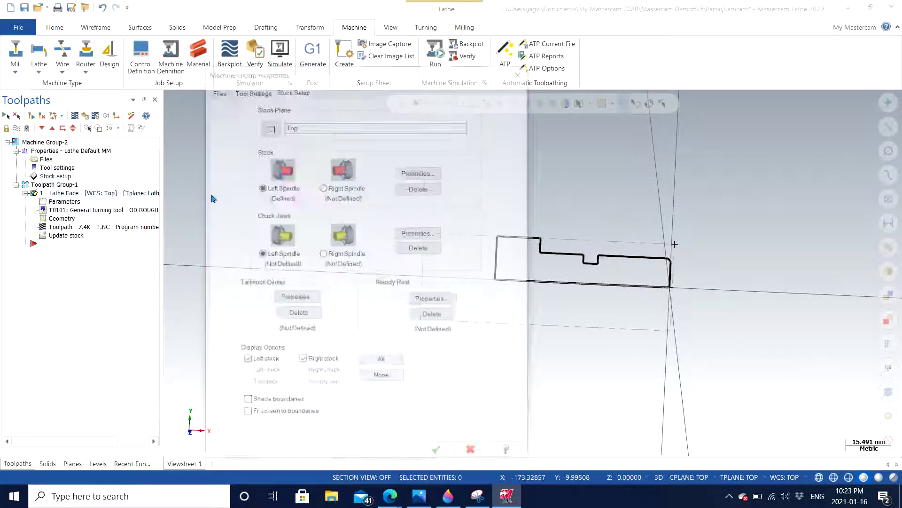
left_click(416, 172)
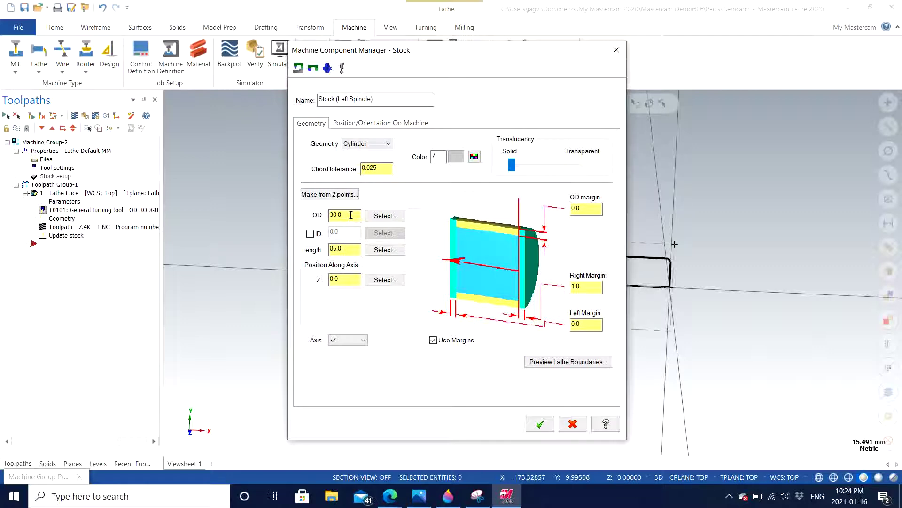
left_click(351, 215)
key("Return")
left_click(540, 425)
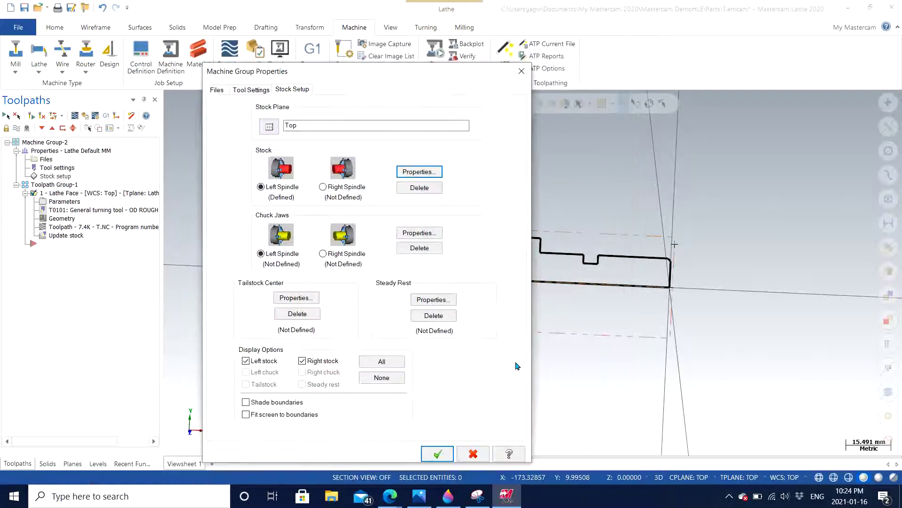
left_click(438, 453)
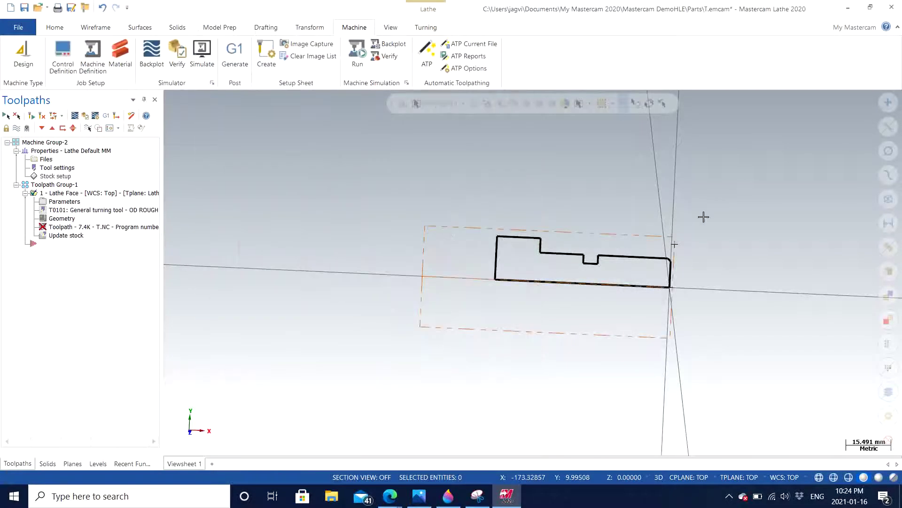
Step: Restore the top view and regenerate the facing toolpath for the resized stock
key("alt+1")
right_click(314, 209)
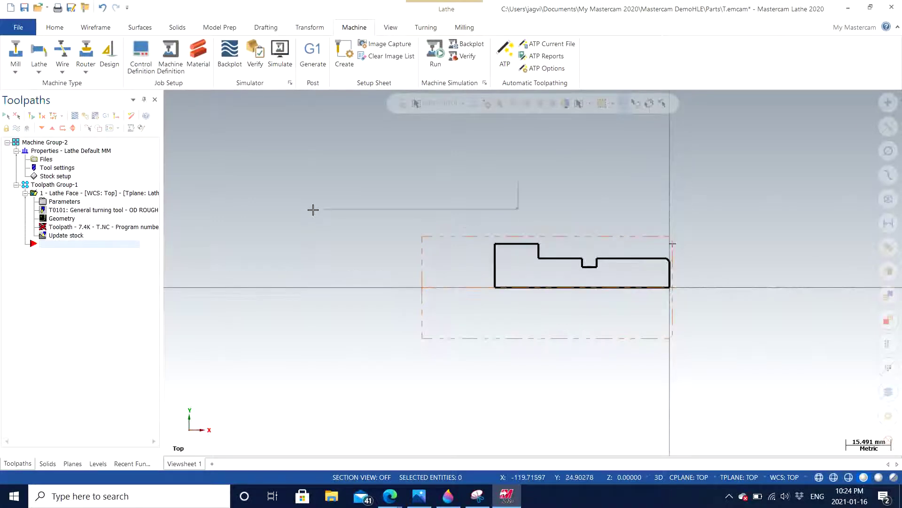
left_click(362, 270)
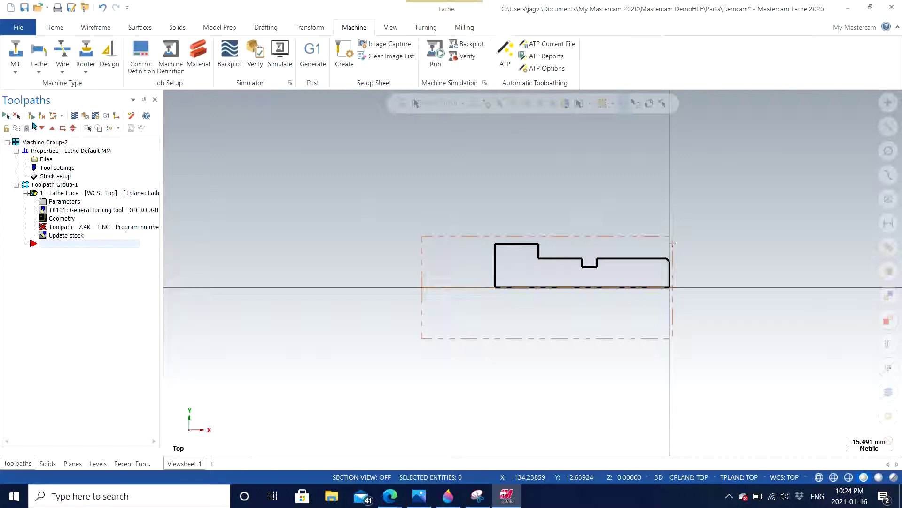
left_click(32, 120)
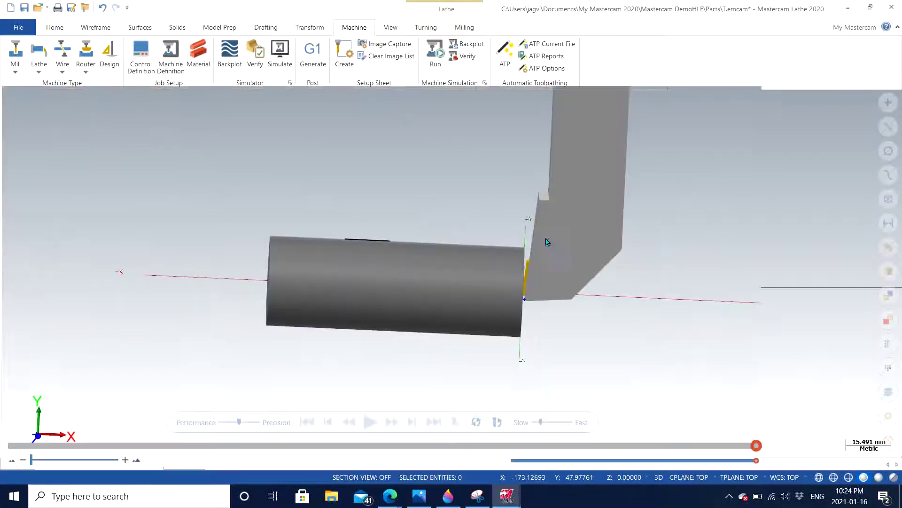
Step: Play the Verify simulation of the regenerated facing toolpath, inspect the faced end from an angle and close the simulator
middle_click_drag(454, 261, 507, 225)
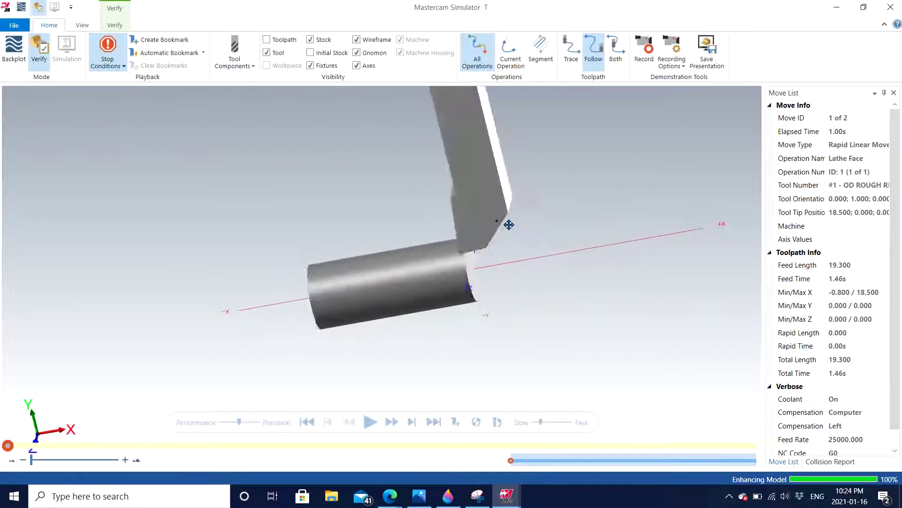
middle_click_drag(468, 361, 497, 306)
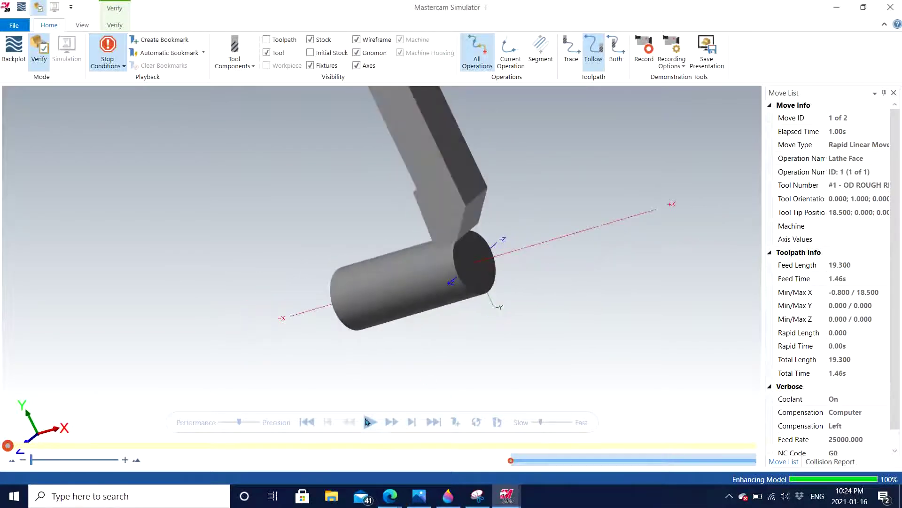
left_click(369, 421)
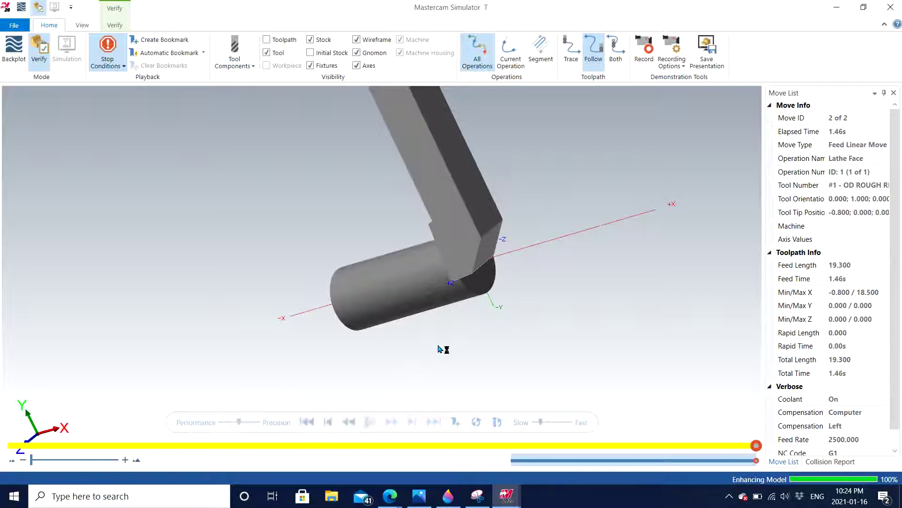
scroll(491, 296, "up", 2)
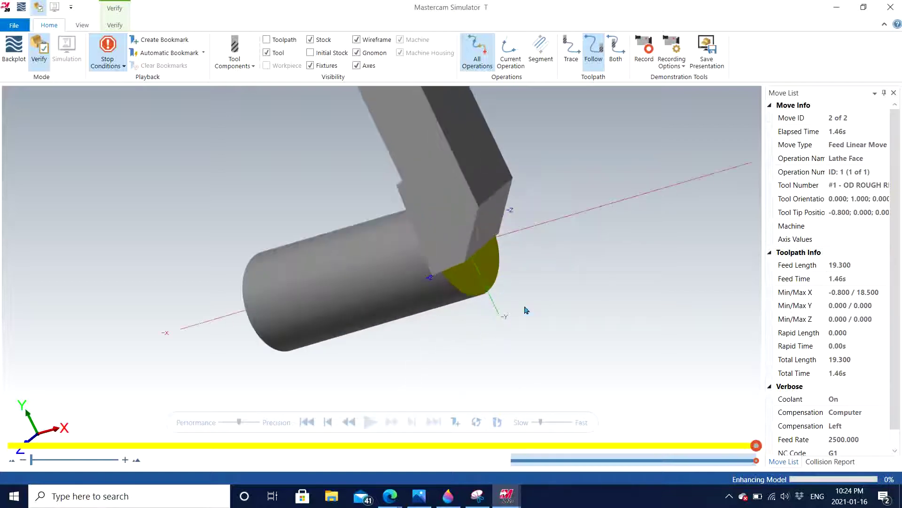
left_click_drag(526, 310, 503, 226)
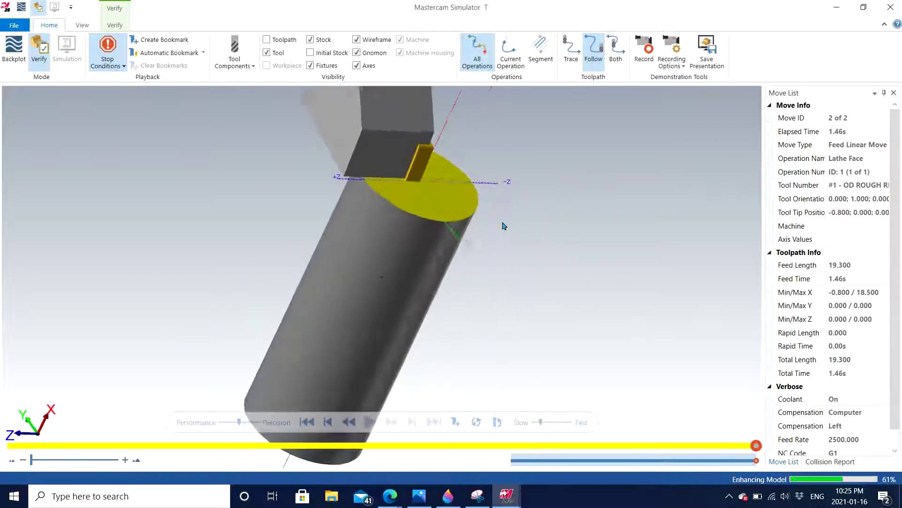
left_click(891, 6)
Step: Show the part profile and stock outline enlarged in the Top (WCS) view
right_click(445, 195)
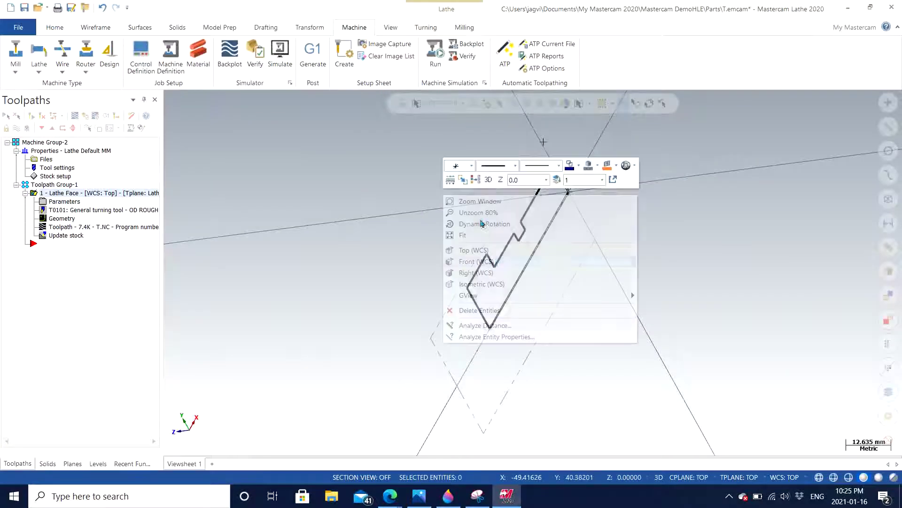
left_click(517, 250)
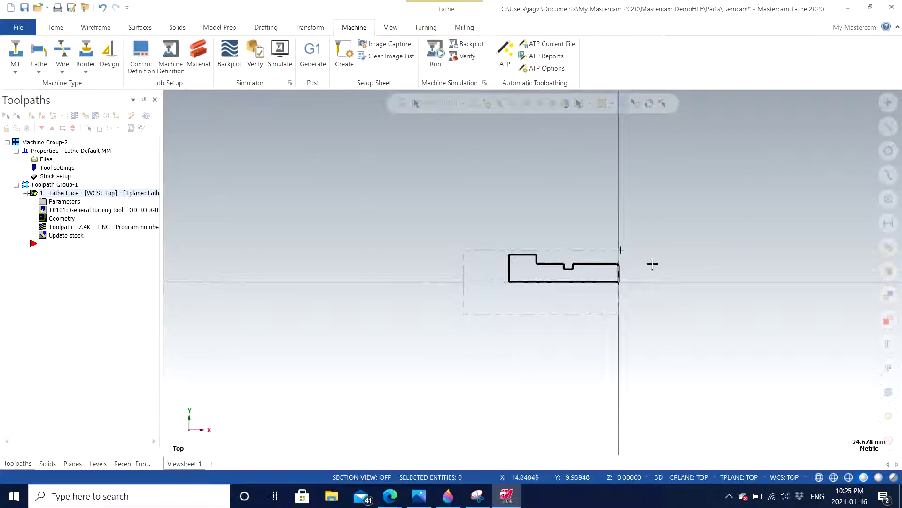
scroll(652, 264, "up", 1)
scroll(648, 276, "up", 1)
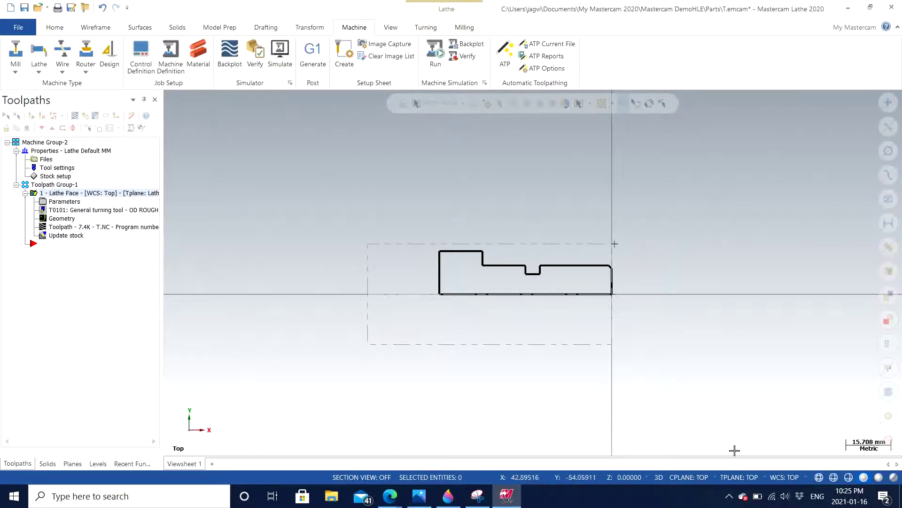
left_click(730, 497)
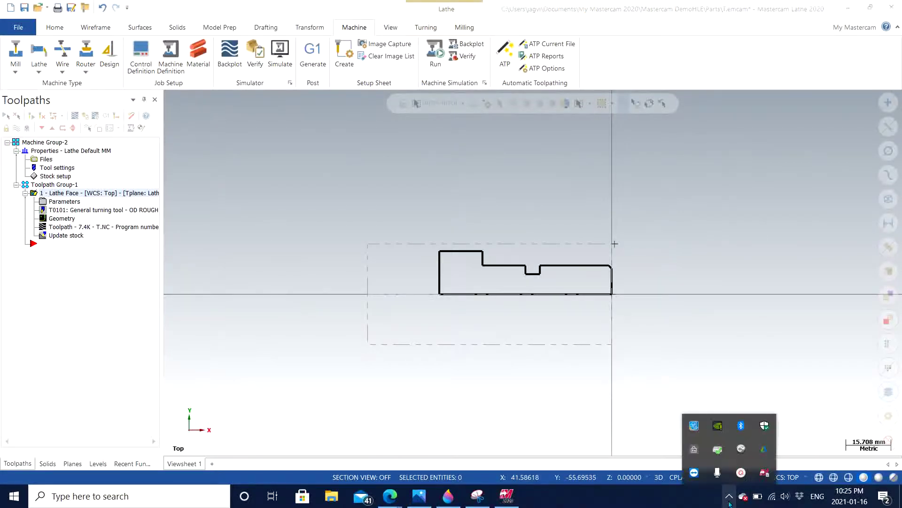
left_click(741, 473)
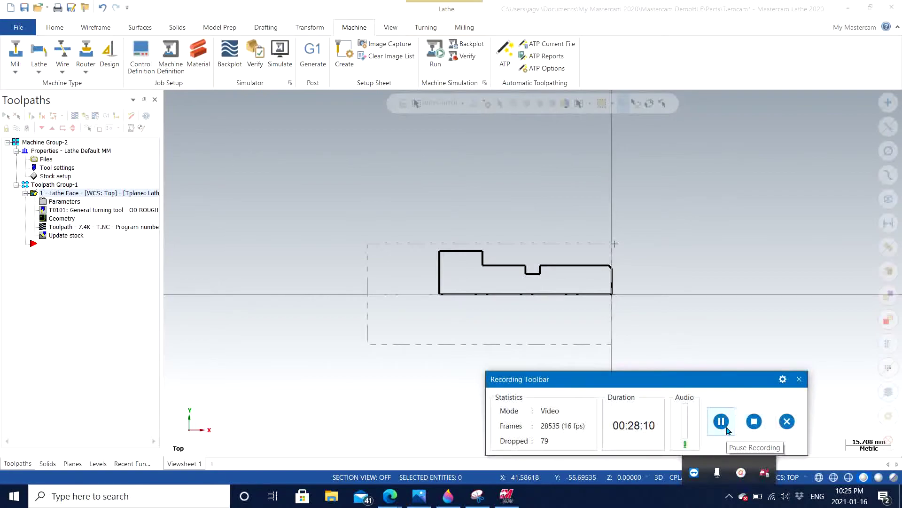